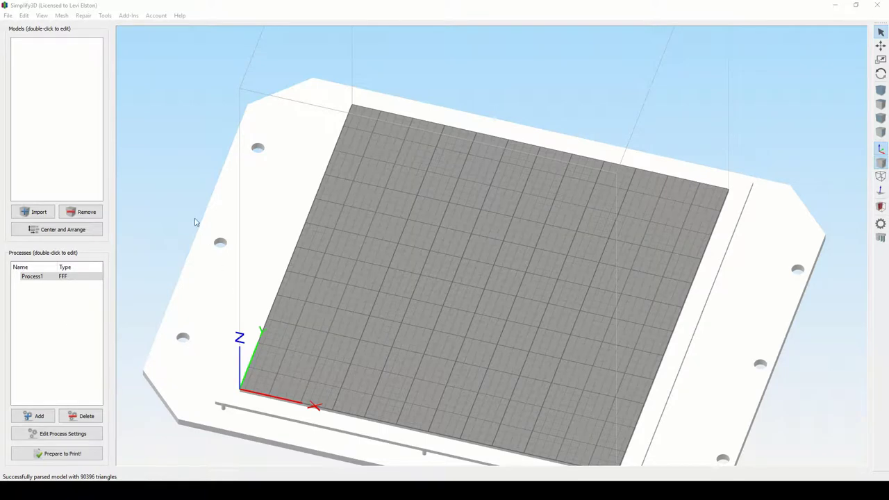
- Start converting an image to a 3D model and load pjmask.jpg from the PJ Mask puzzle folder
left_click(261, 6)
left_click(130, 20)
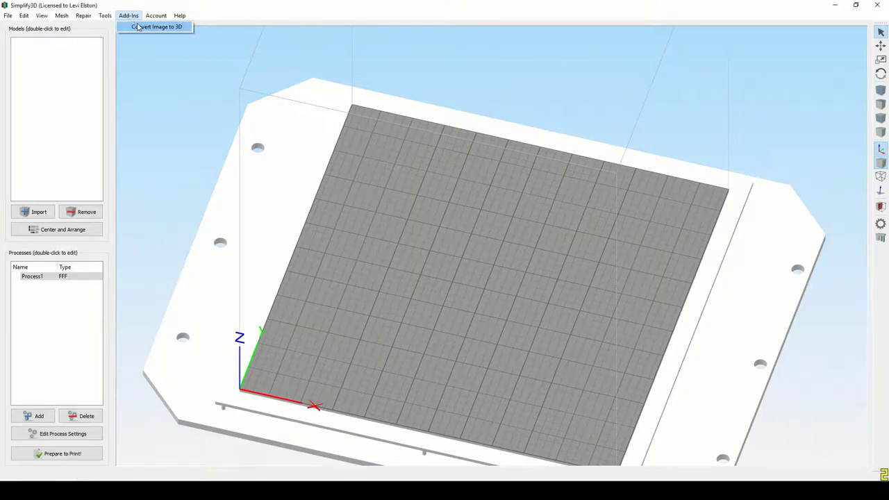
left_click(138, 29)
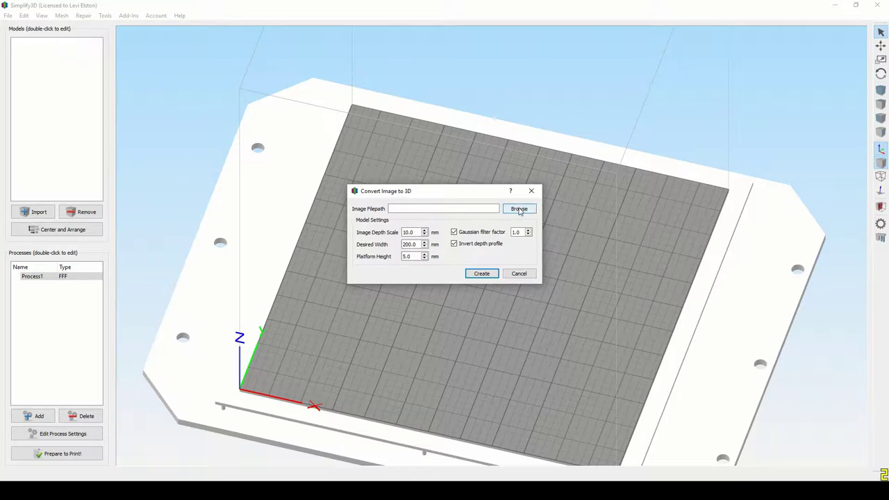
left_click(519, 210)
double_click(458, 259)
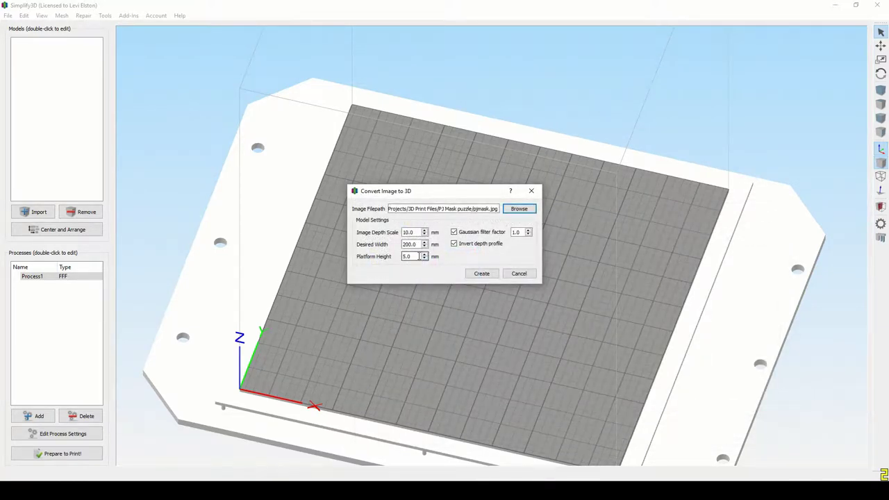
- Set the image depth scale for the conversion to 8 mm
left_click_drag(415, 232, 392, 233)
type("7")
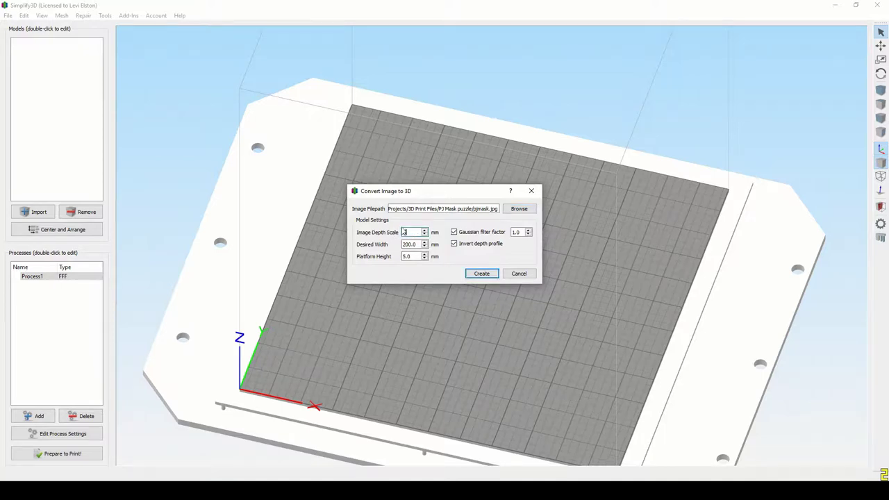
key("BackSpace")
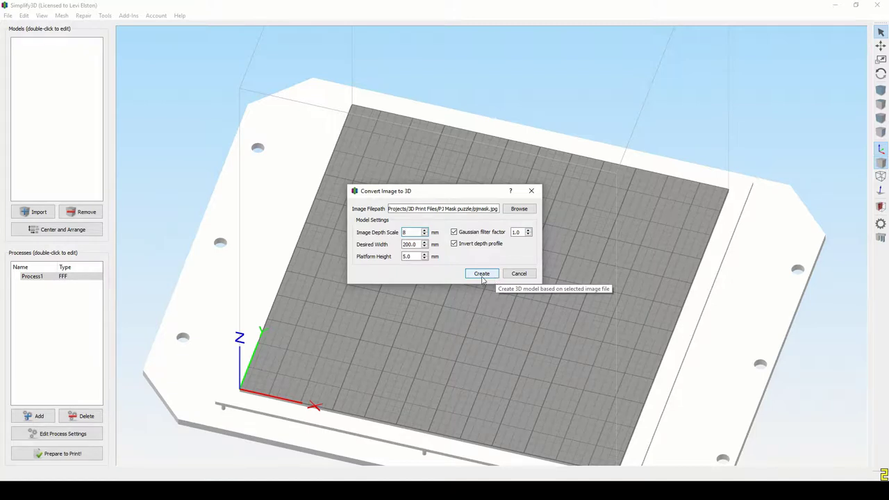
double_click(402, 257)
type("6")
- Create the 3D model from the image and save it as pjmask.stl, replacing the existing file
left_click(481, 273)
double_click(456, 267)
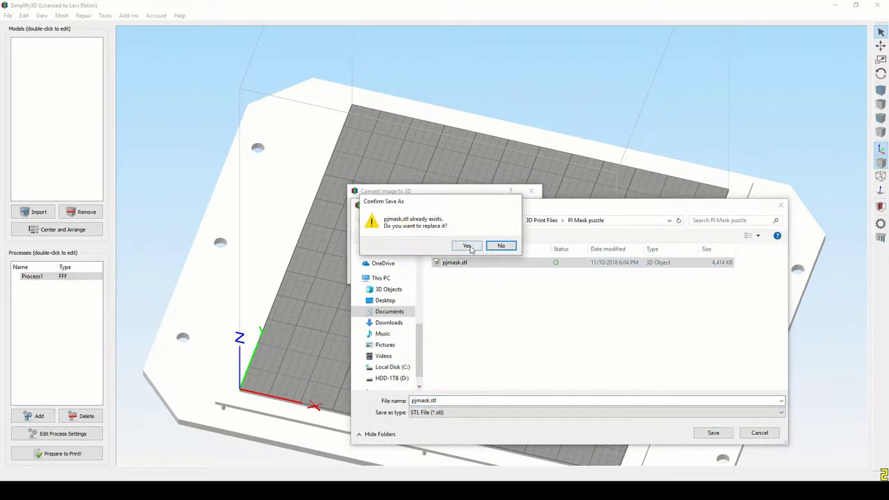
left_click(469, 245)
left_click(465, 256)
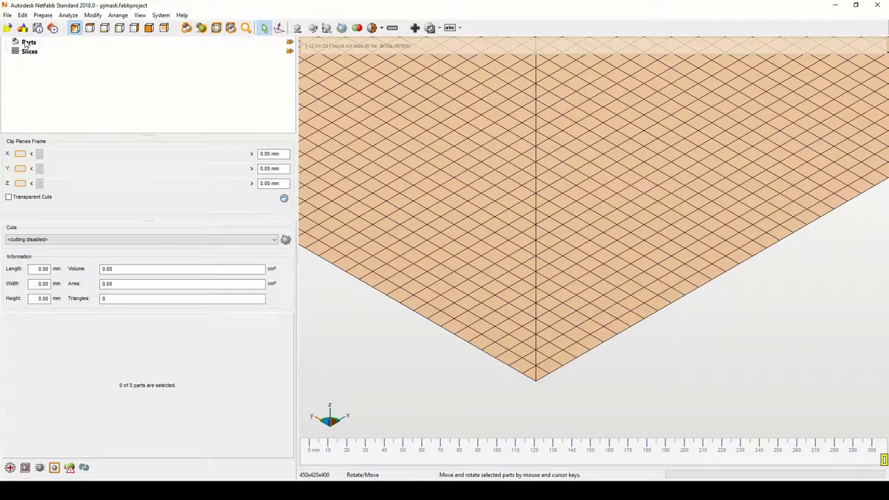
- In Netfabb, add the pjmask model to the project as a part
right_click(25, 44)
left_click(59, 60)
double_click(109, 85)
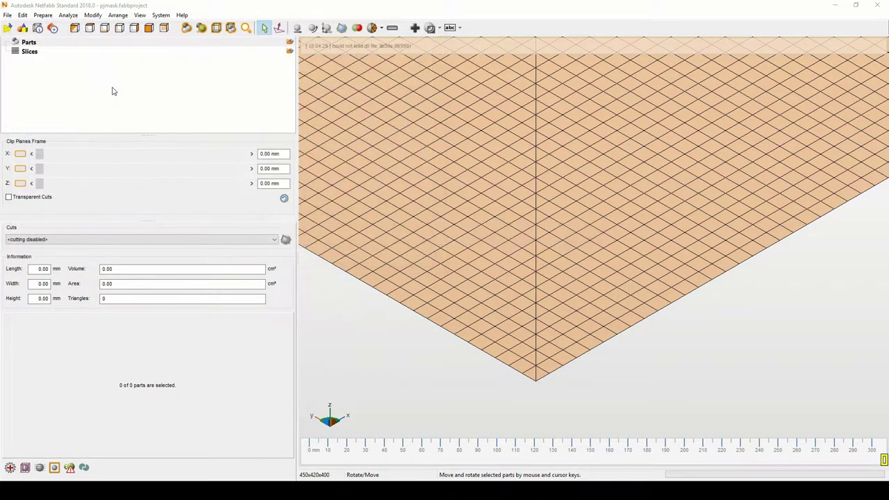
left_click(478, 335)
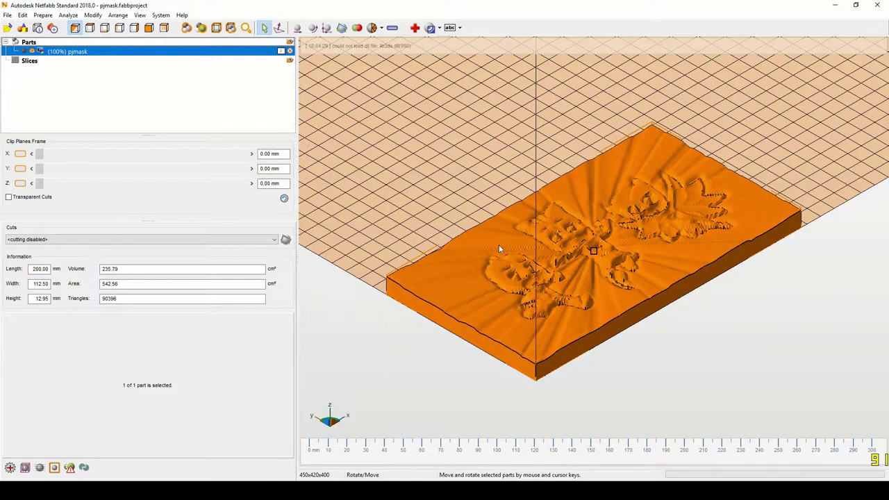
- Looking at the part from above, draw a four-cornered slanted cutting polygon around the middle character, extending past the plate's long edges
left_click(90, 28)
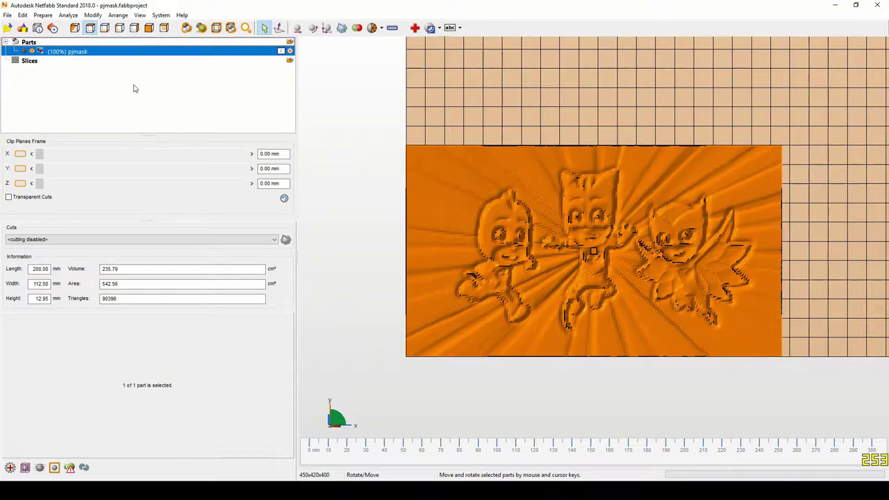
left_click(342, 28)
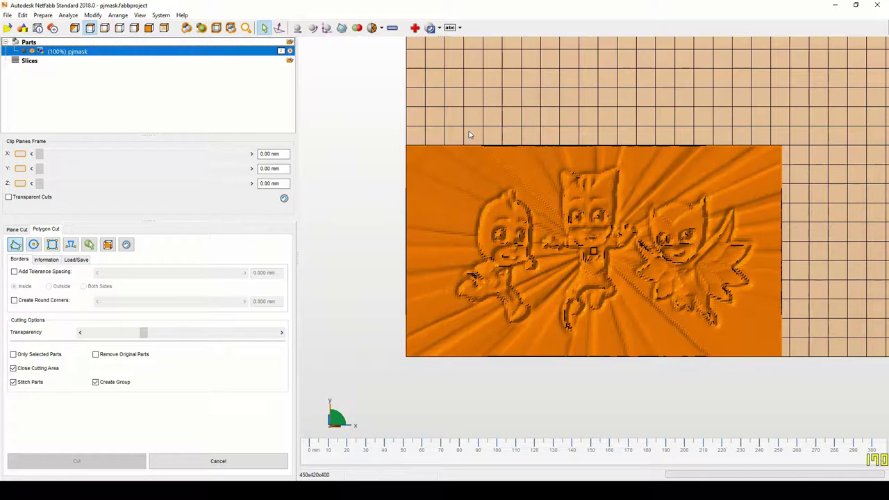
left_click(502, 82)
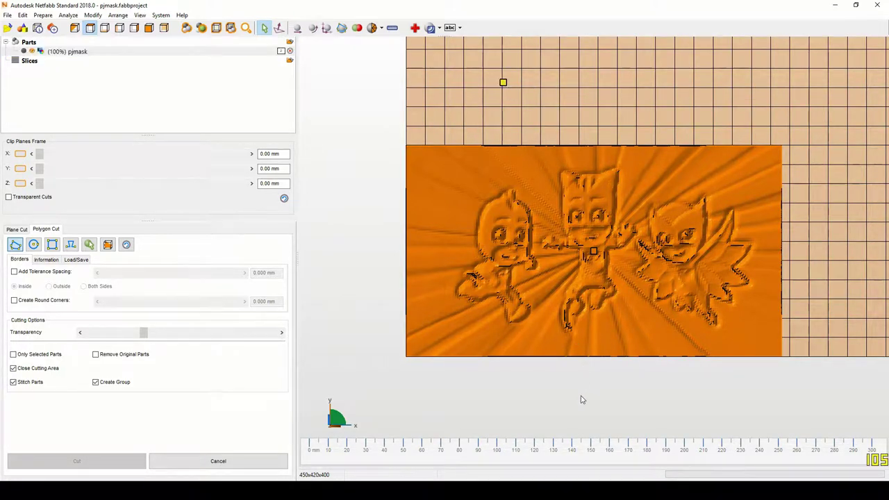
left_click(555, 397)
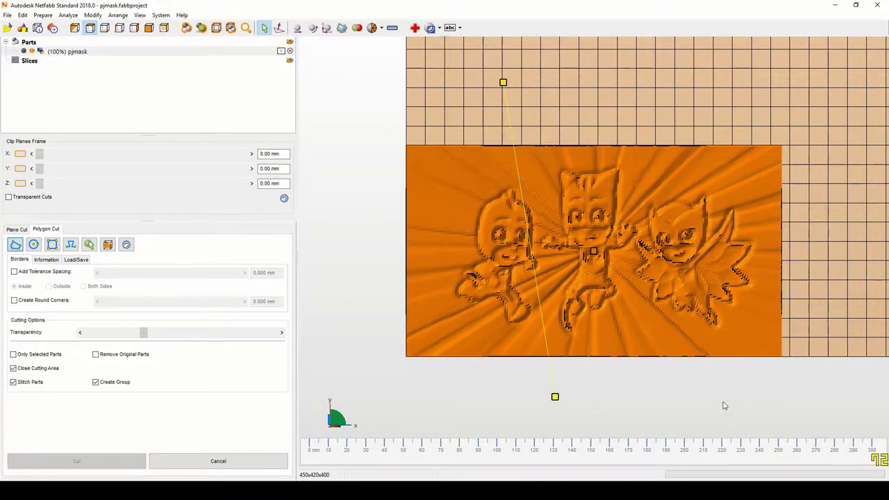
left_click(726, 409)
left_click(649, 90)
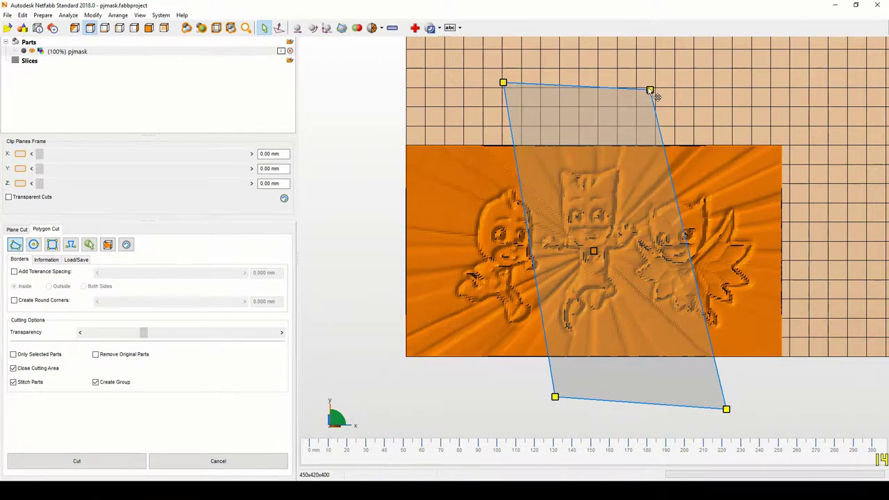
- Adjust the cutting polygon's corners so its long sides pass closer between the middle character and its two neighbours
mouse_move(649, 90)
left_mouse_down()
mouse_move(615, 71)
mouse_move(639, 95)
left_mouse_up()
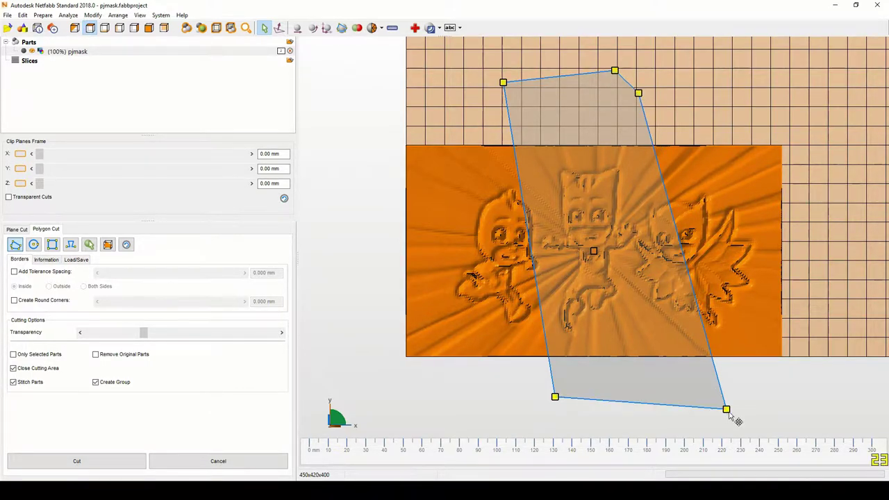
left_click_drag(727, 410, 687, 408)
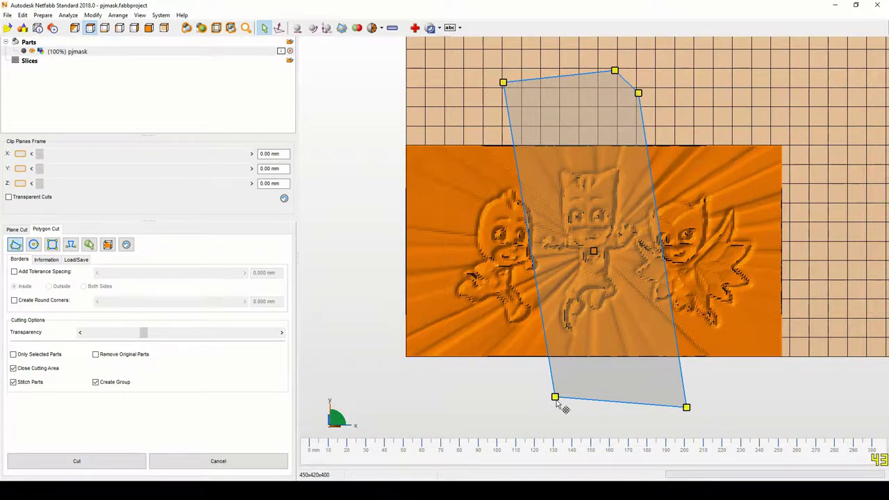
left_click_drag(555, 397, 542, 402)
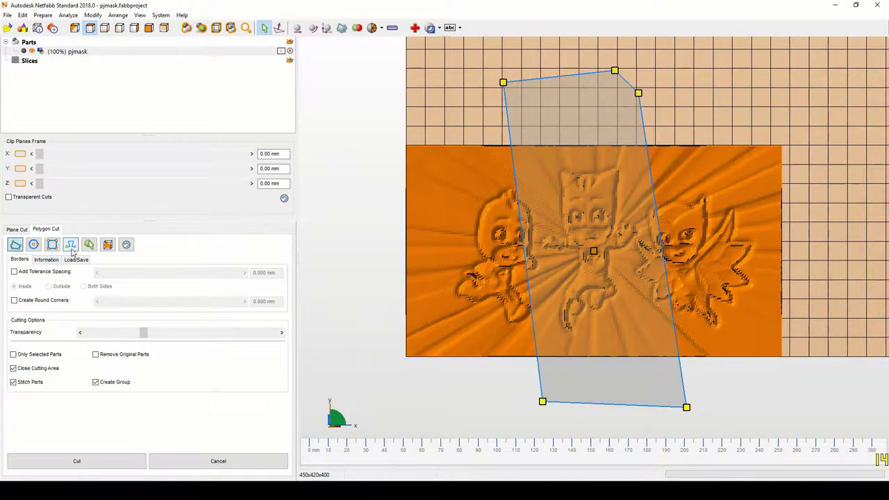
- Apply puzzle-type pins 10 mm high and 15 mm wide to the edges of the cutting polygon
left_click(71, 245)
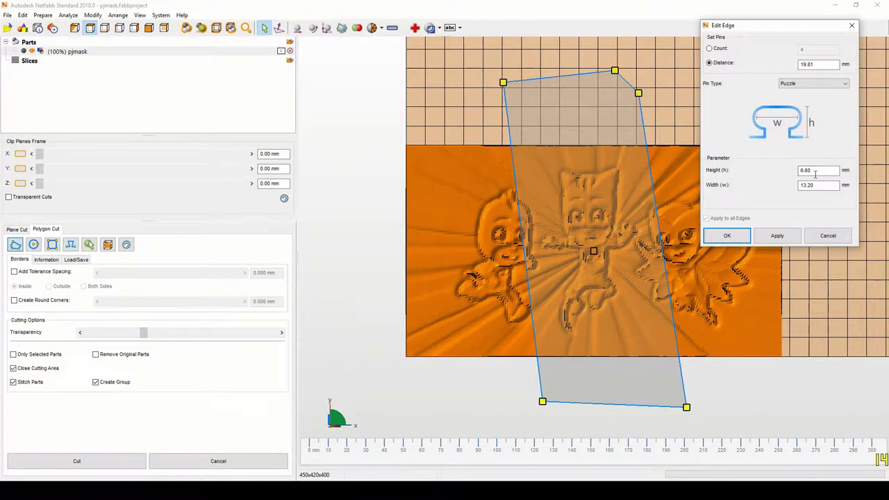
left_click_drag(817, 172, 787, 169)
type("10")
key("Tab")
type("15")
left_click(777, 236)
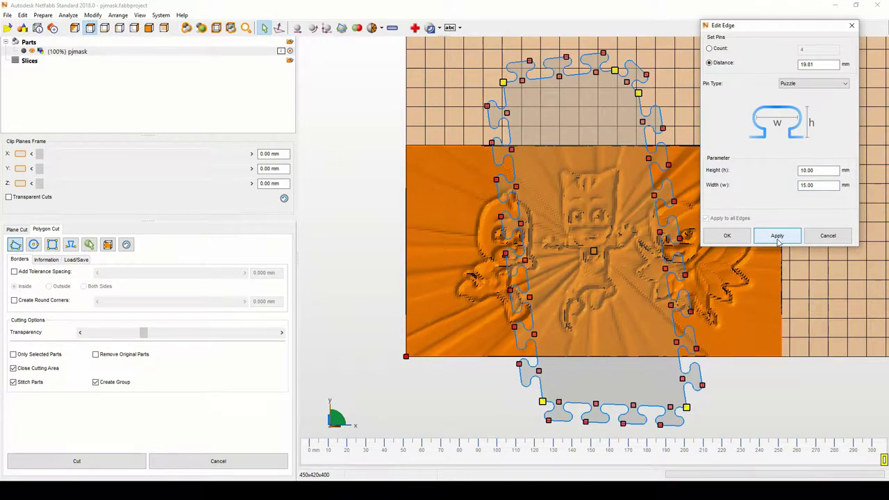
- Define the puzzle pins by count instead of distance and apply 2 pins per edge
left_click(709, 48)
double_click(830, 51)
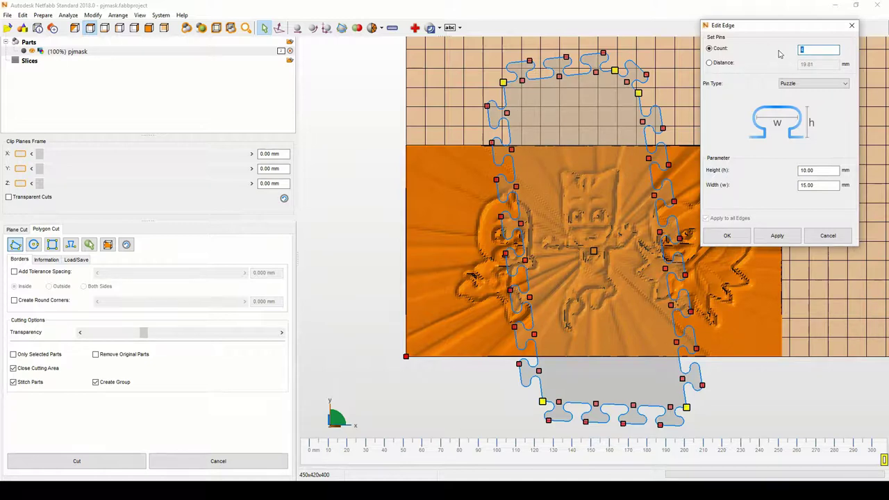
type("2")
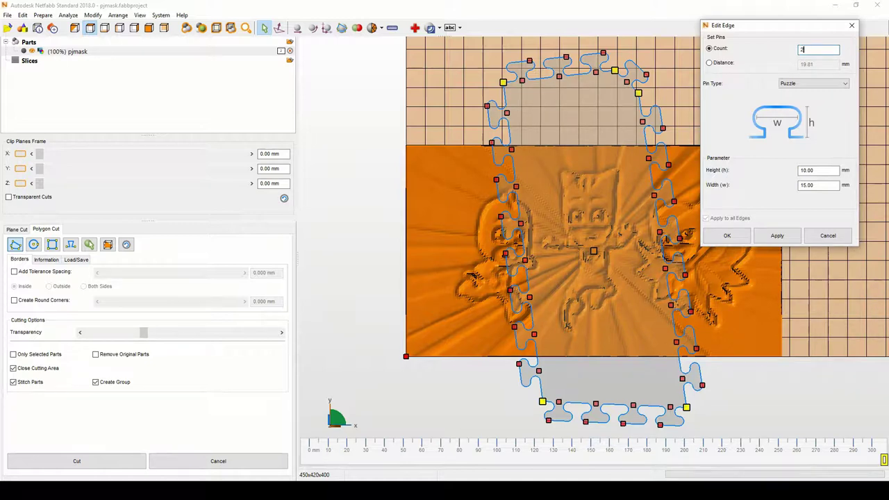
left_click(791, 238)
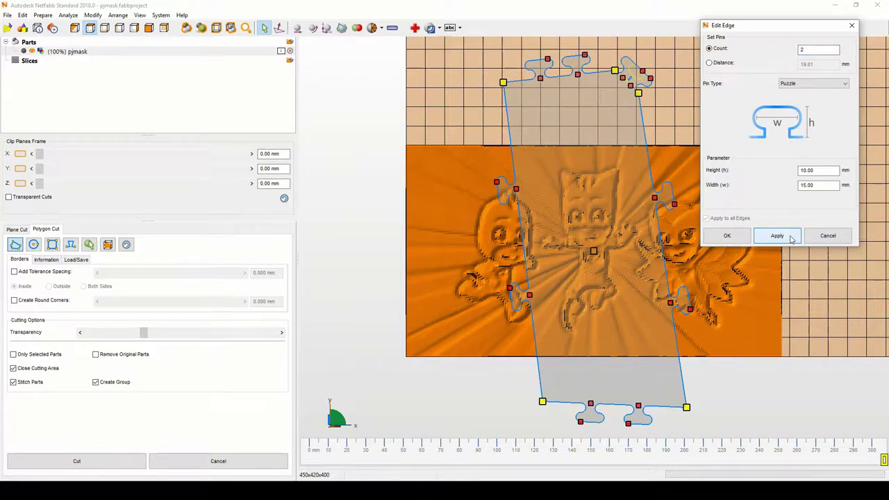
- Try puzzle pins 20 mm high and 30 mm wide on the cutting polygon's edges
double_click(807, 170)
type("20")
key("Tab")
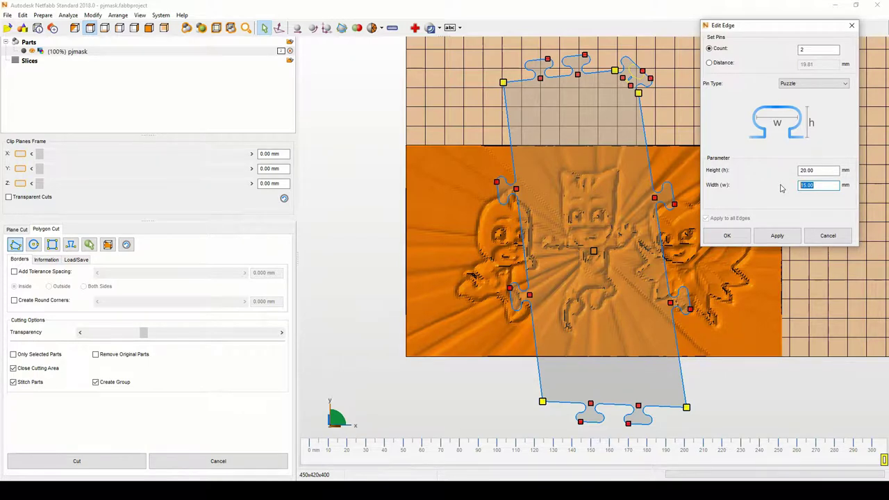
left_click(778, 235)
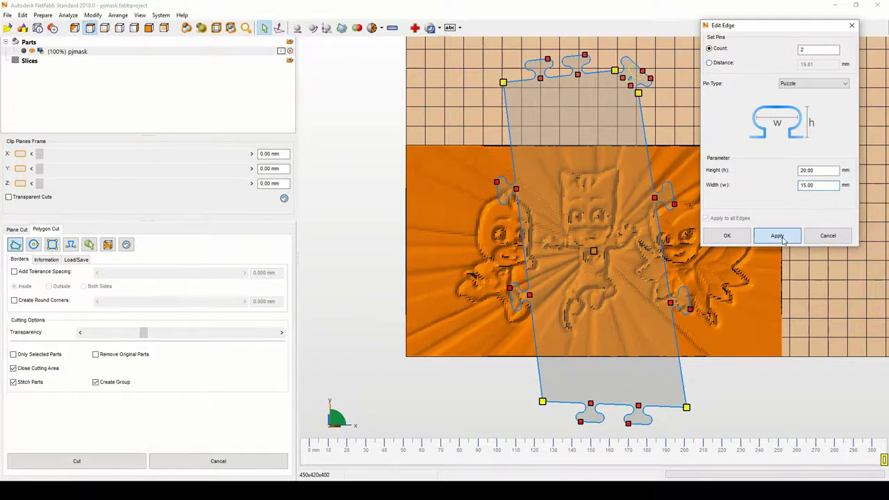
double_click(811, 184)
type("30")
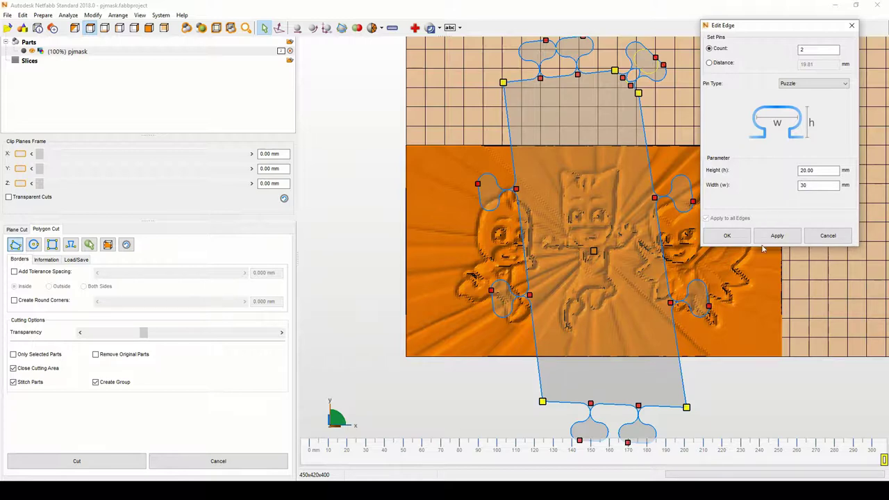
left_click(787, 240)
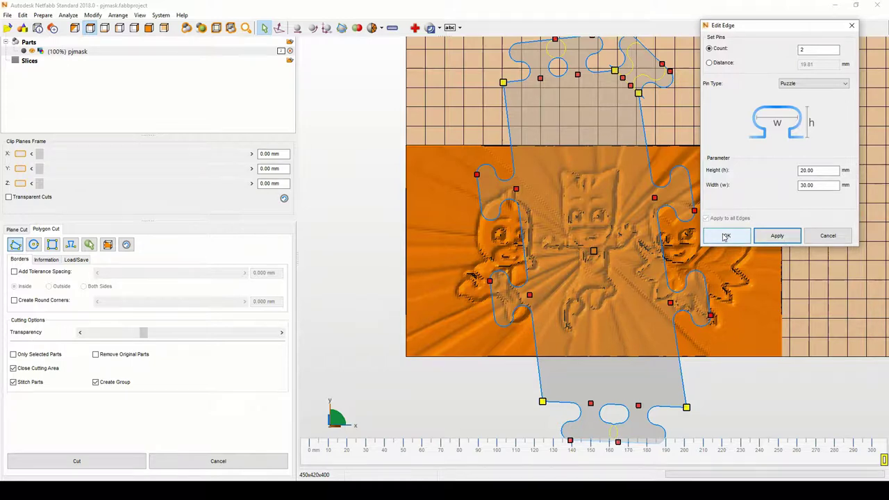
- Set the puzzle pins to 15 mm high and 25 mm wide, and cut the part along the polygon
left_click(818, 170)
double_click(817, 170)
type("15")
key("Tab")
type("2")
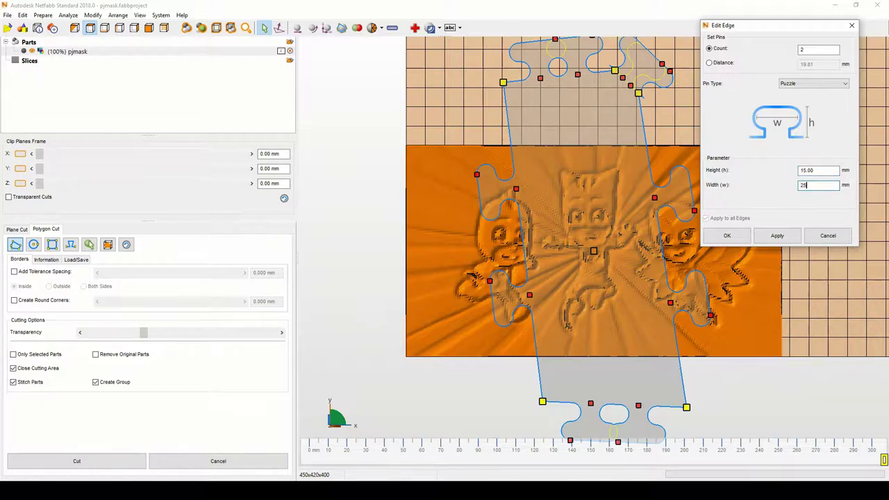
type("5")
left_click(790, 237)
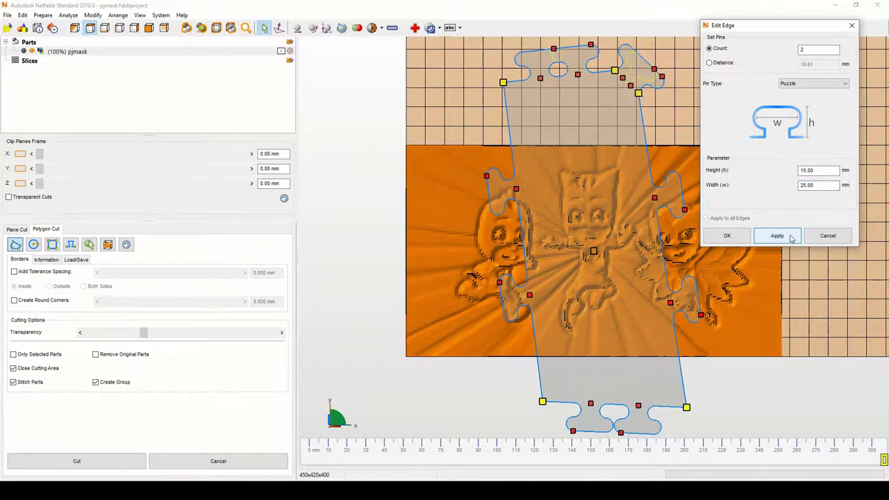
left_click(723, 237)
left_click(104, 462)
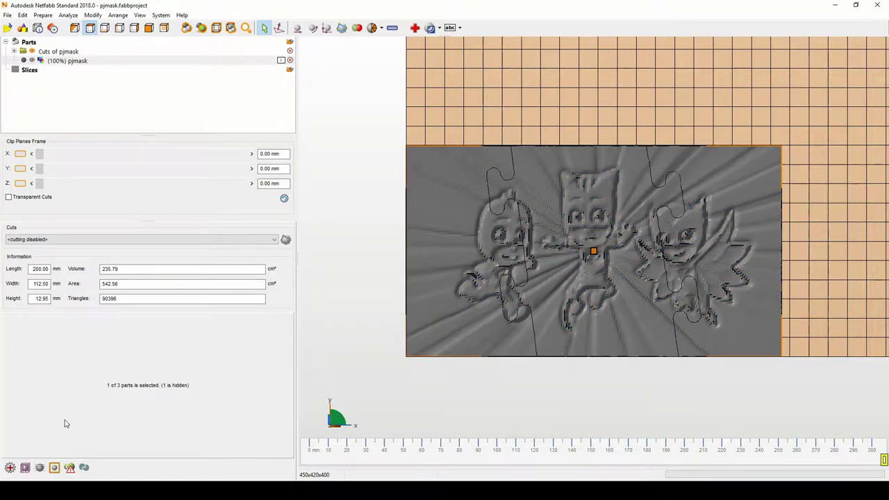
- Expand the group of pjmask cuts and inspect the individual cut pieces, the original part and the whole group
left_click(15, 53)
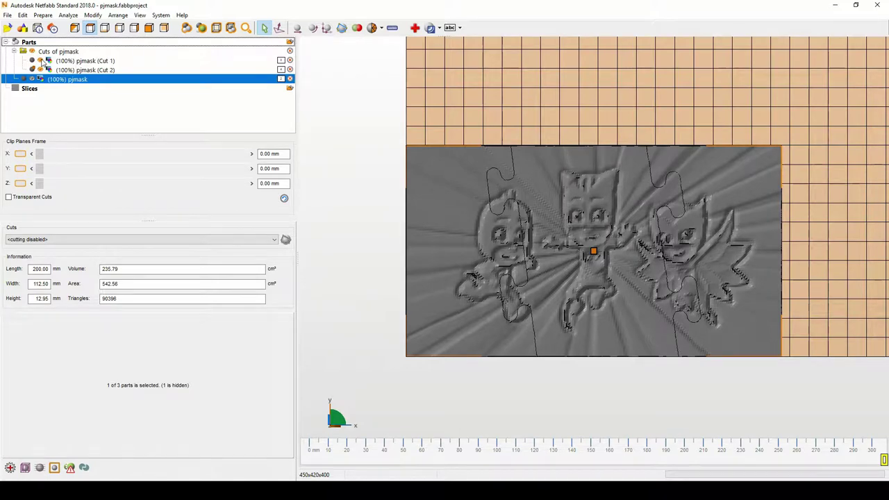
left_click(52, 61)
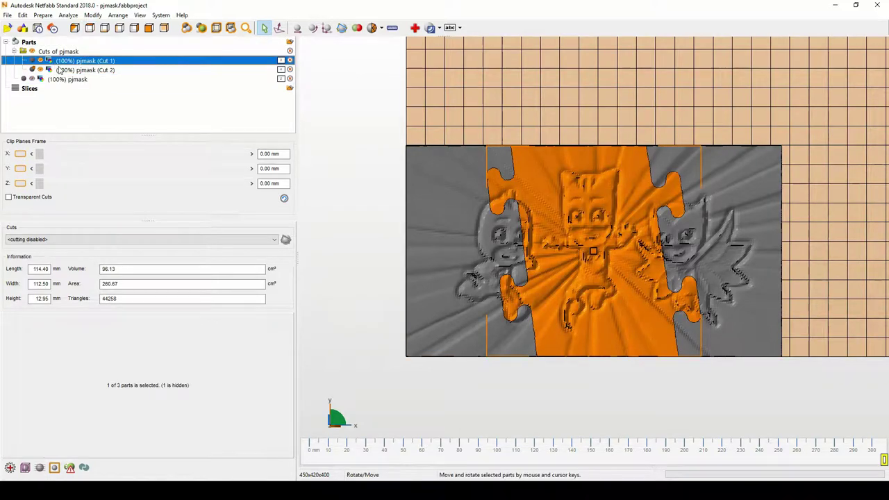
left_click(60, 71)
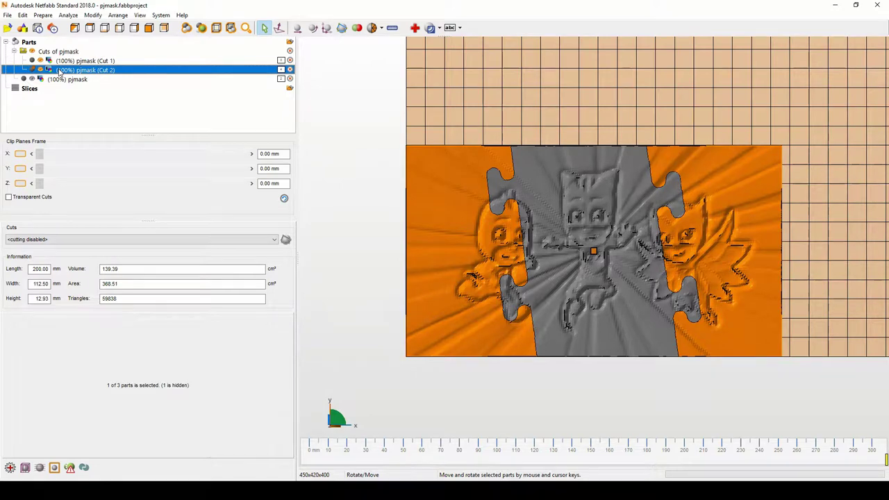
left_click(59, 79)
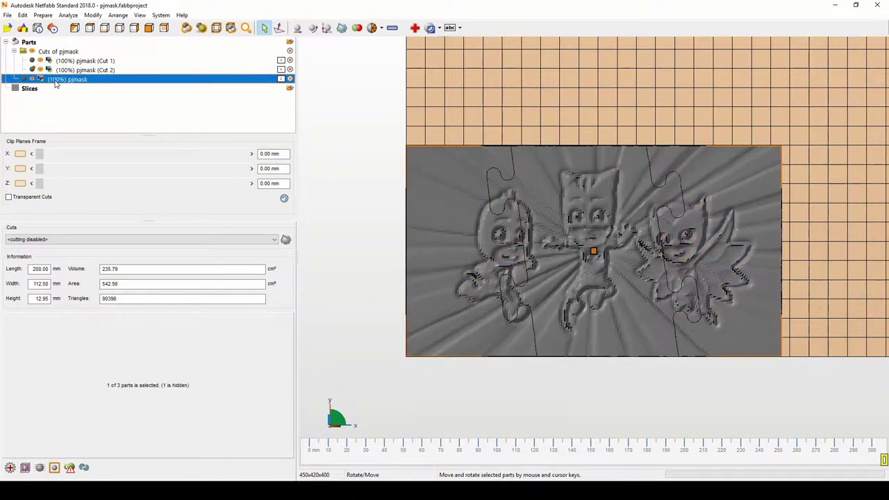
left_click(60, 61)
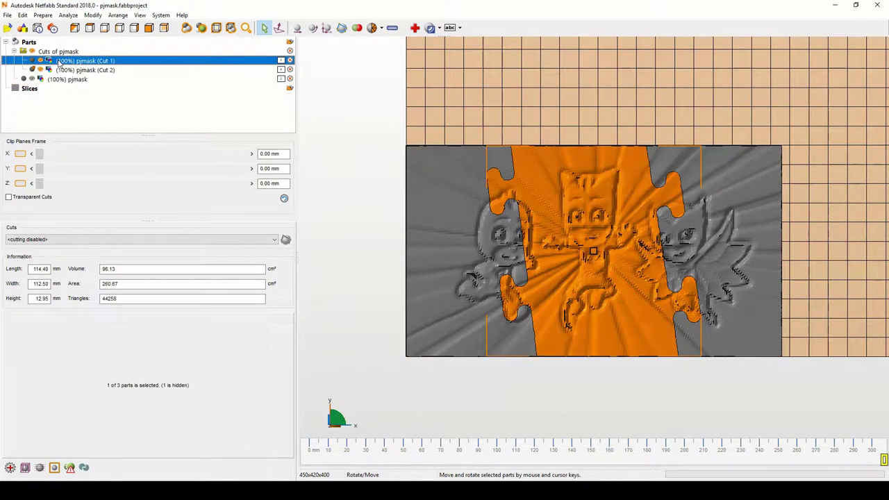
left_click(60, 52)
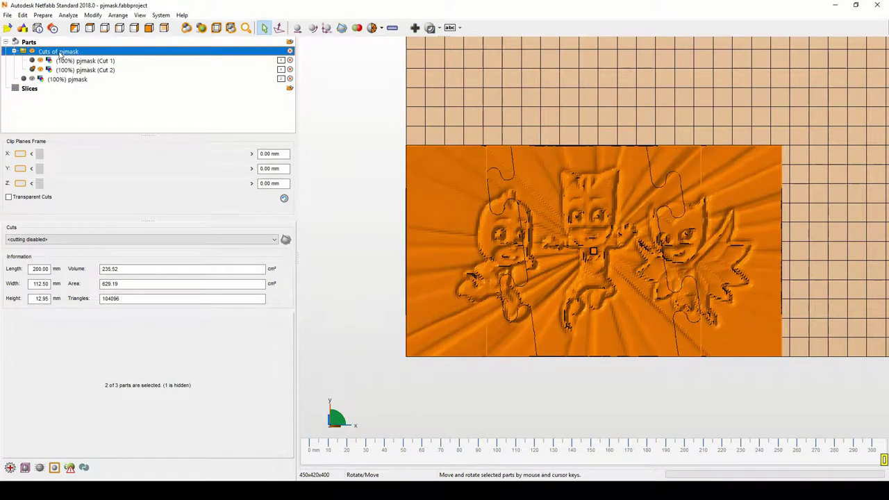
- Start a free polygon cut and draw a four-cornered polygon around the lower half of the relief, extending past its sides
left_click(341, 28)
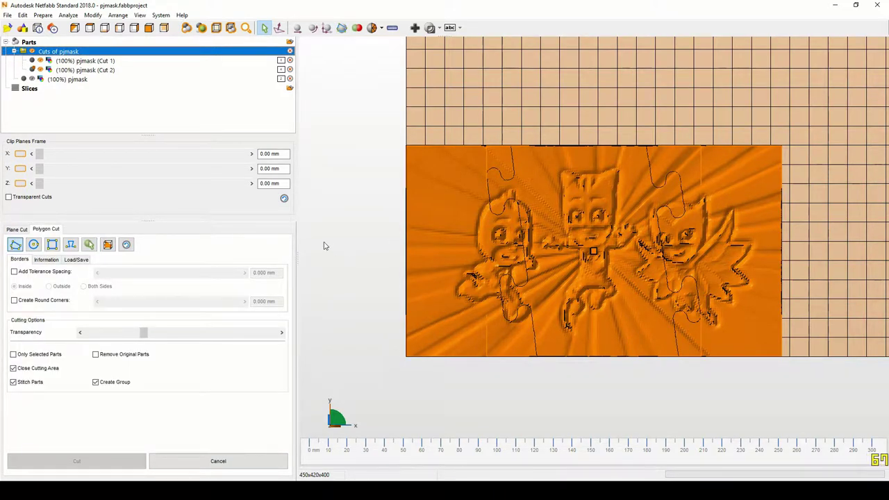
left_click(336, 223)
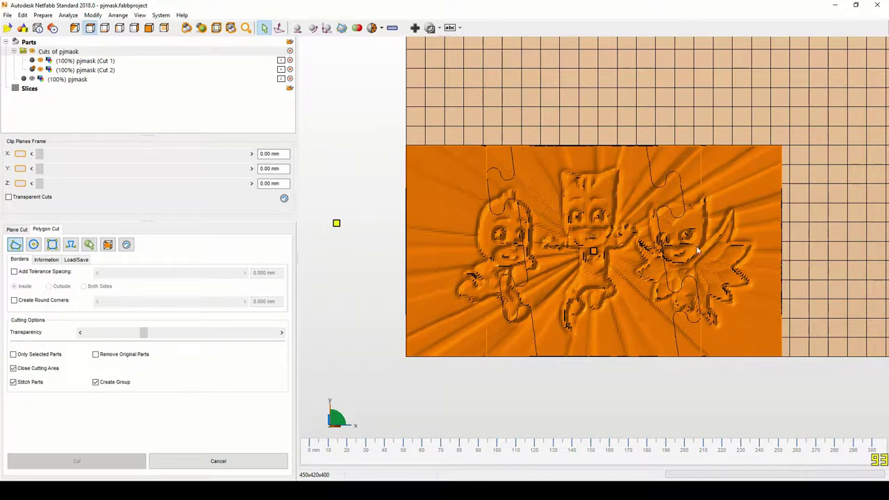
left_click(855, 250)
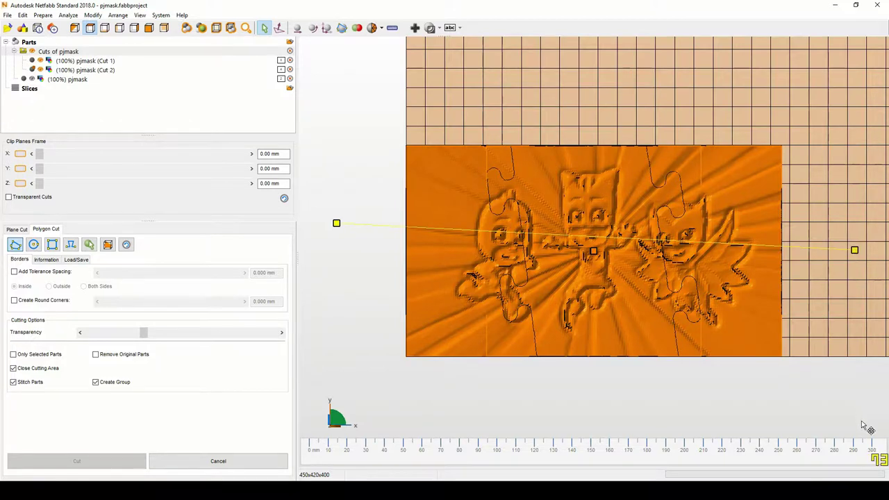
left_click(861, 420)
left_click(341, 401)
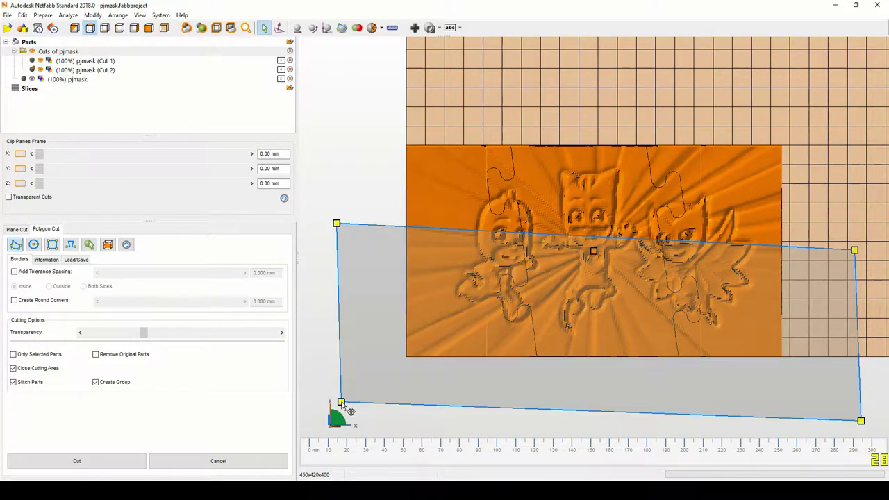
- Add puzzle pins to the polygon's edges with a count of 3, a height of 15 mm and a width of 25 mm
left_click(71, 244)
double_click(796, 172)
type("15")
key("Tab")
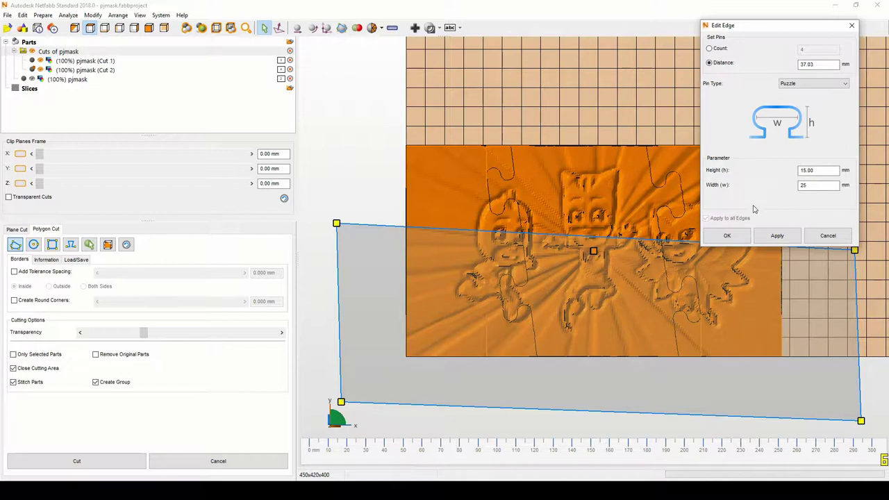
left_click(715, 50)
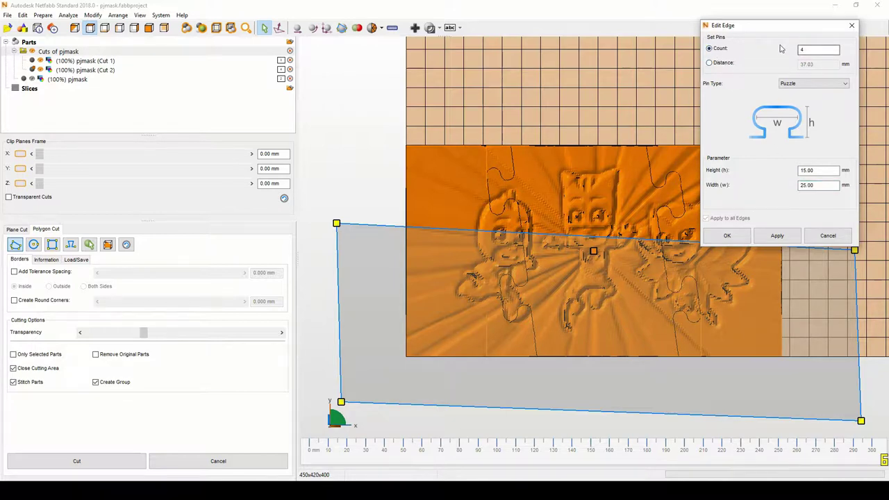
double_click(826, 49)
left_click(777, 236)
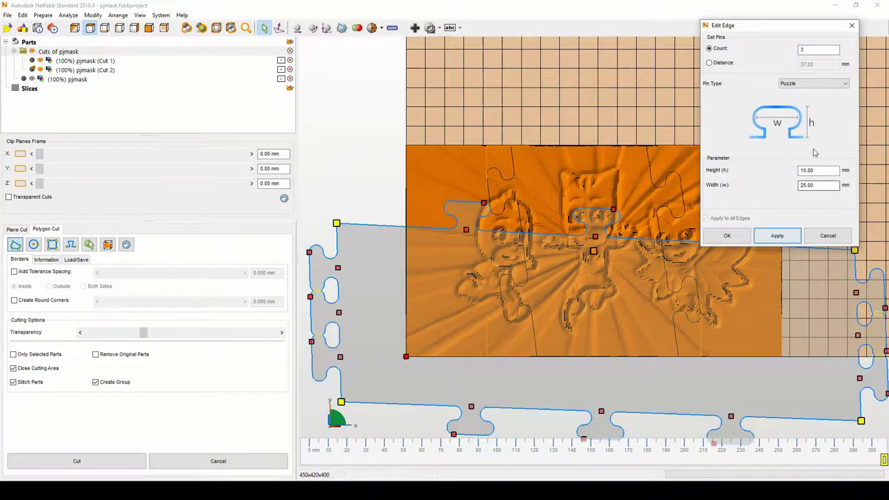
left_click_drag(796, 31, 312, 97)
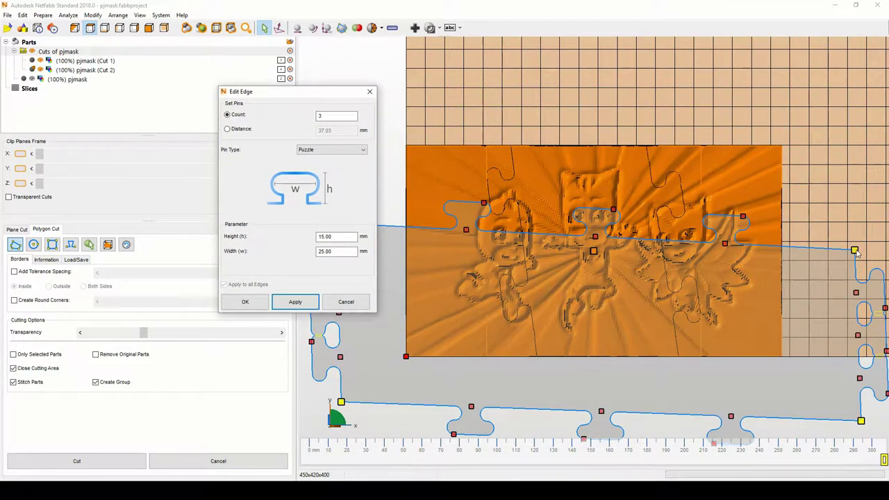
left_click(245, 303)
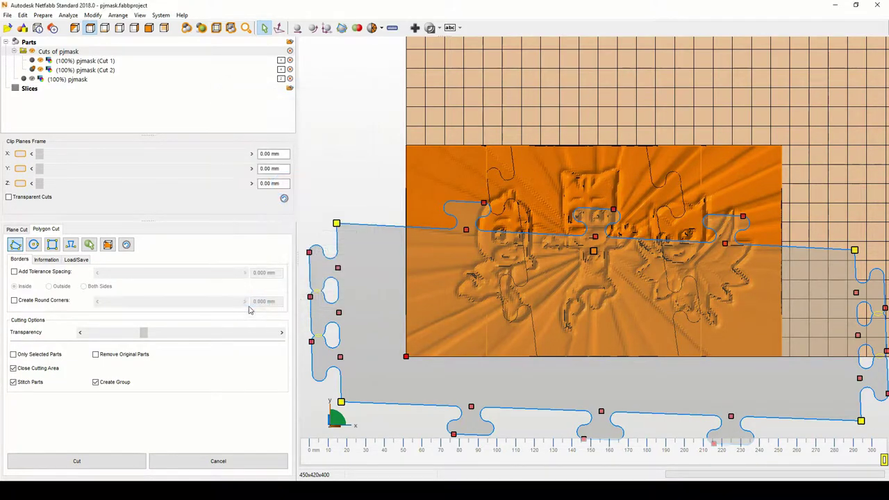
- Lower the polygon's upper-left corner so the dividing edge runs nearly horizontal, and cut the parts along it
left_click_drag(338, 223, 332, 255)
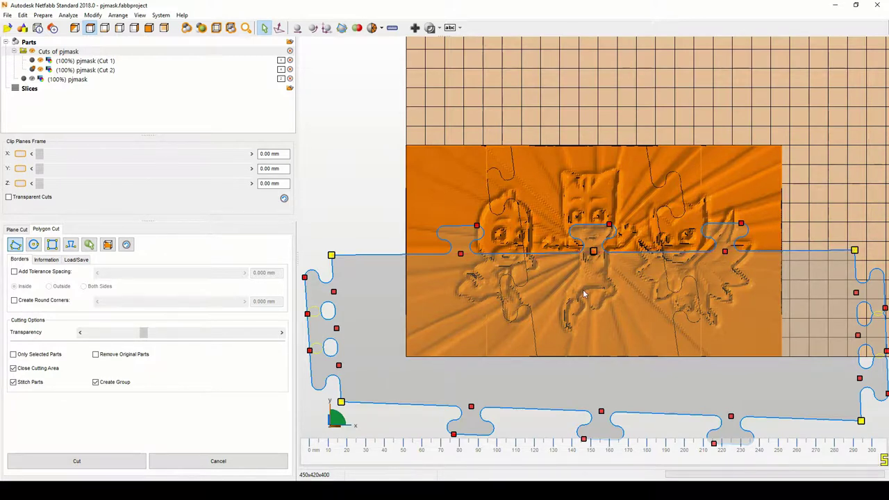
left_click(77, 461)
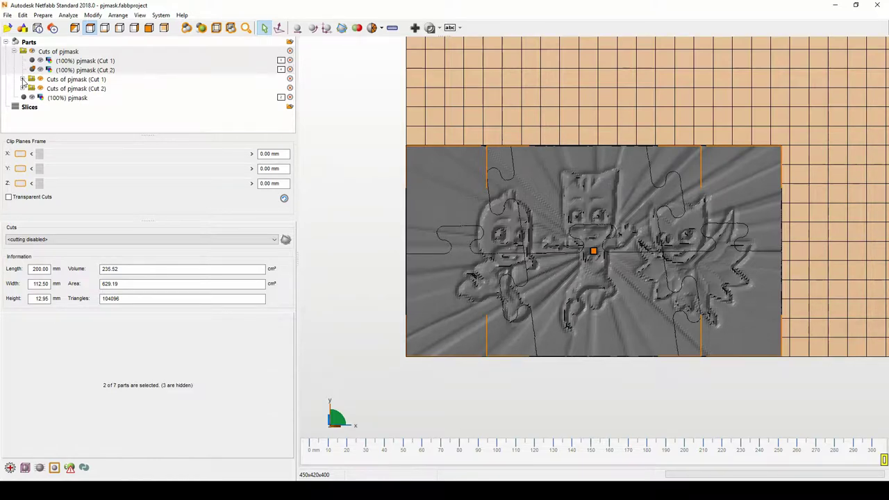
- Expand the groups of cuts of pjmask (Cut 1) and (Cut 2), and inspect which region each resulting part covers
left_click(23, 79)
left_click(77, 89)
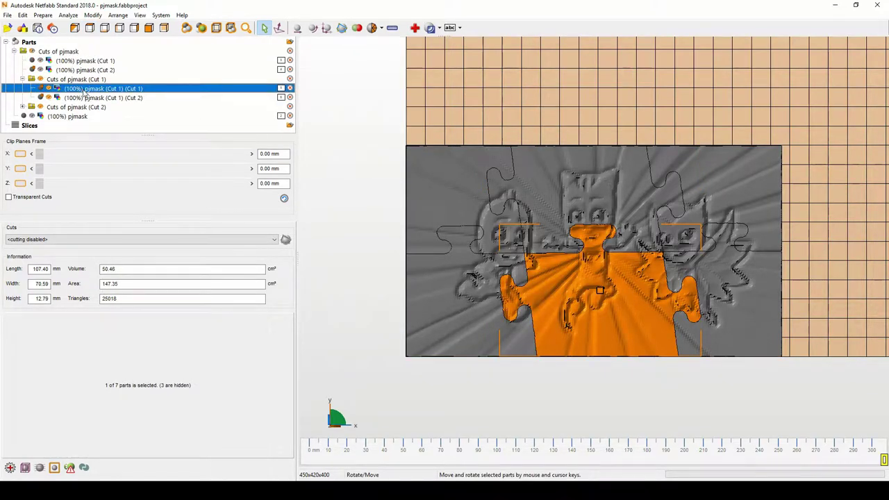
left_click(89, 98)
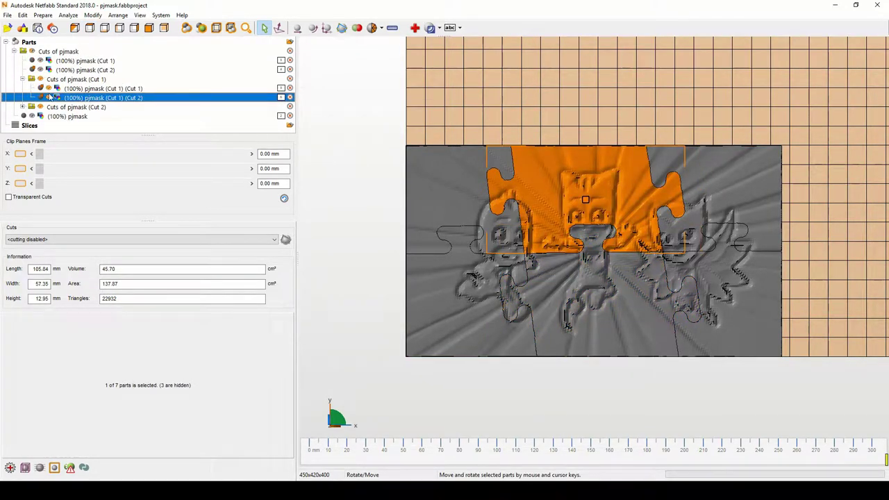
left_click(23, 107)
scroll(85, 104, "down", 1)
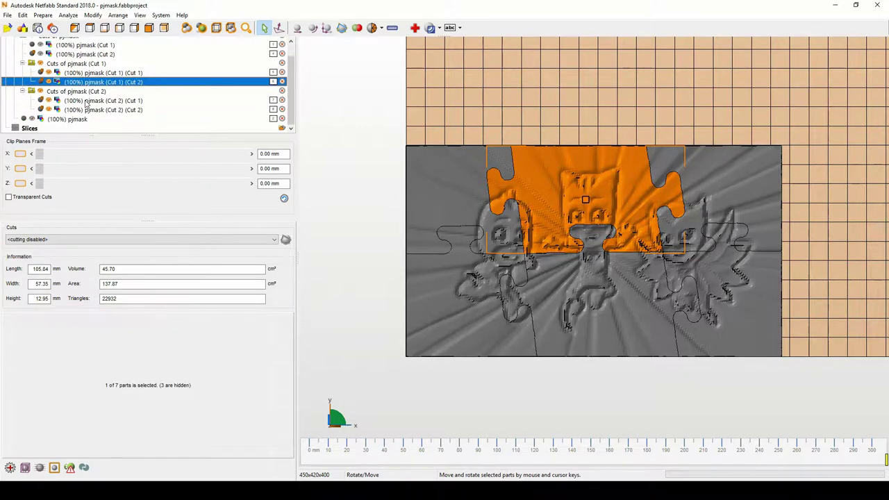
left_click(85, 101)
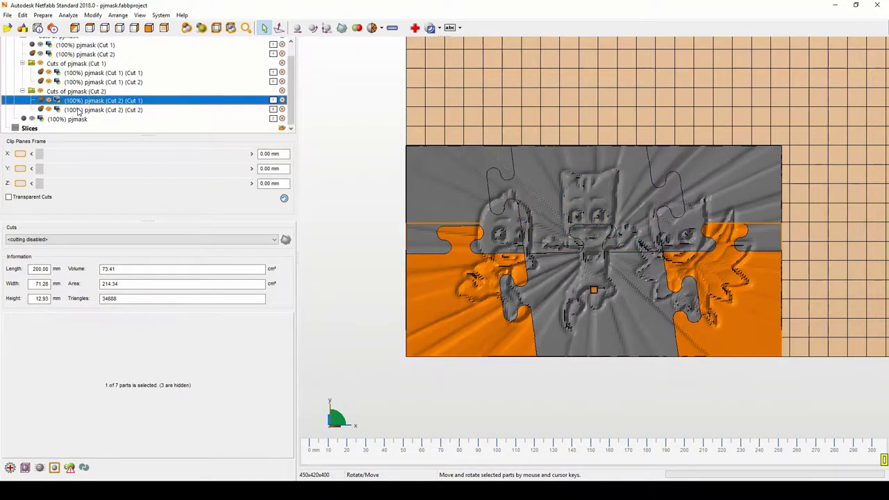
left_click(80, 110)
- Split the shells of pjmask (Cut 2) (Cut 1) into separate parts and remove the old part
left_click(82, 102)
right_click(81, 102)
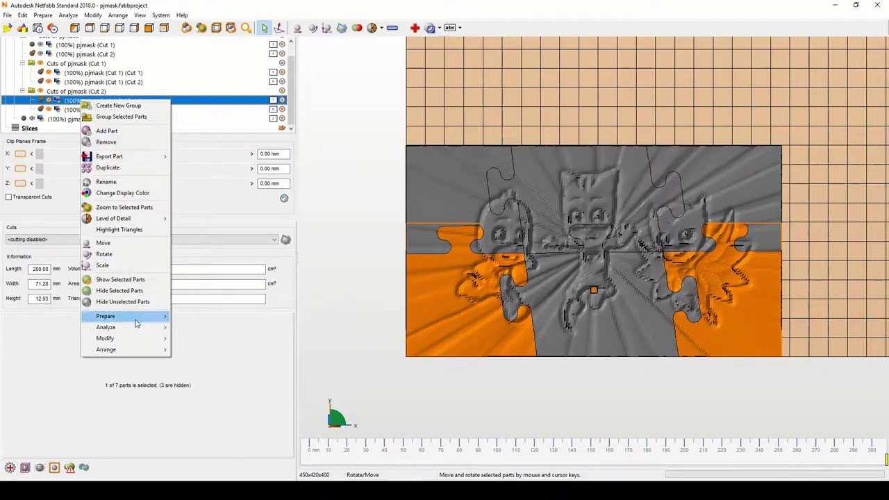
mouse_move(137, 324)
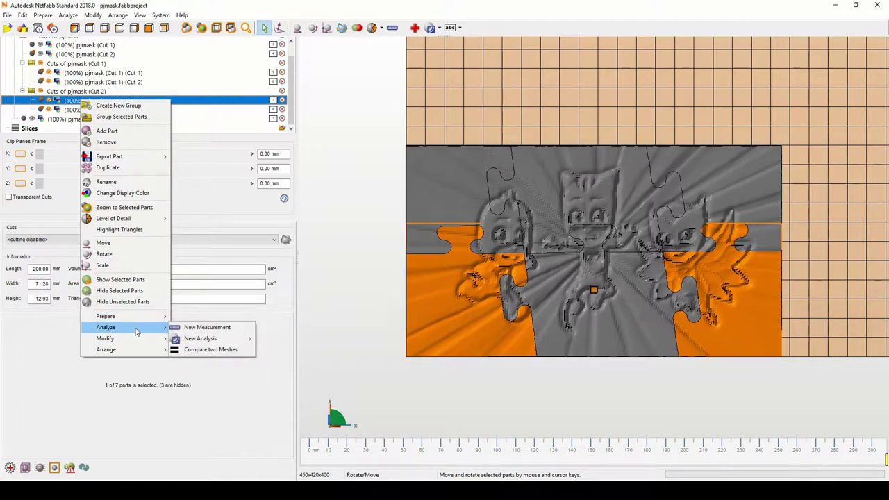
mouse_move(139, 340)
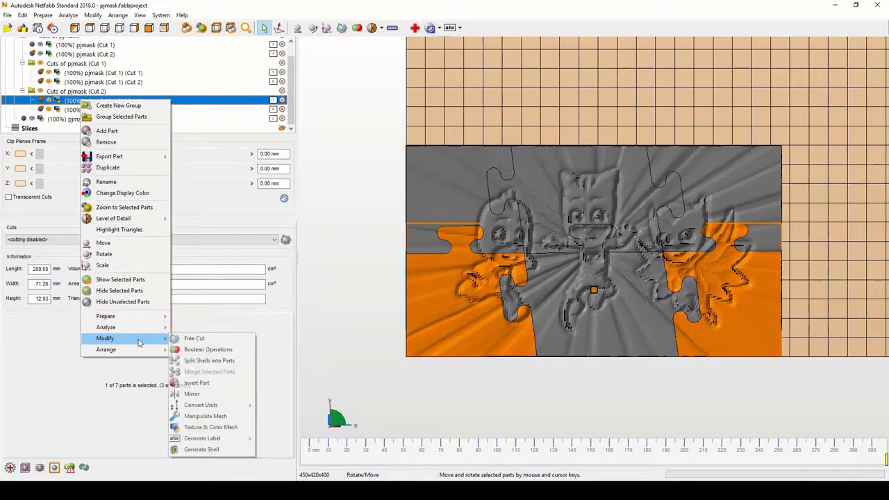
left_click(190, 362)
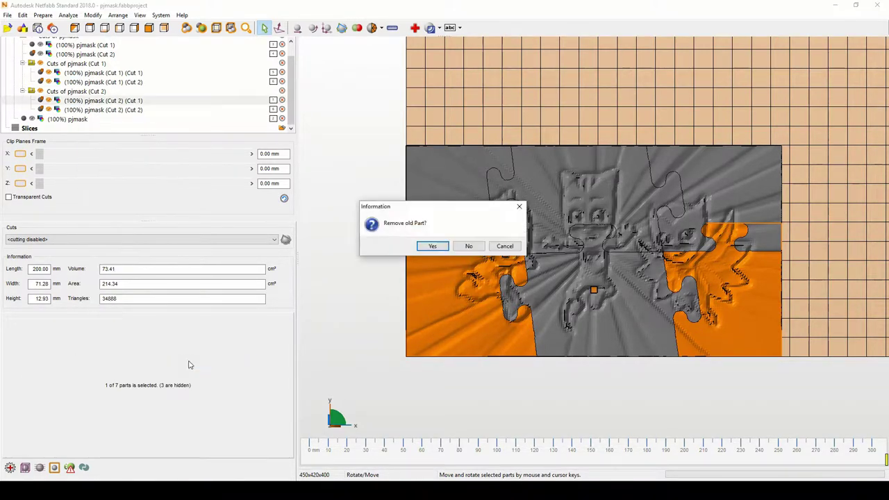
left_click(435, 247)
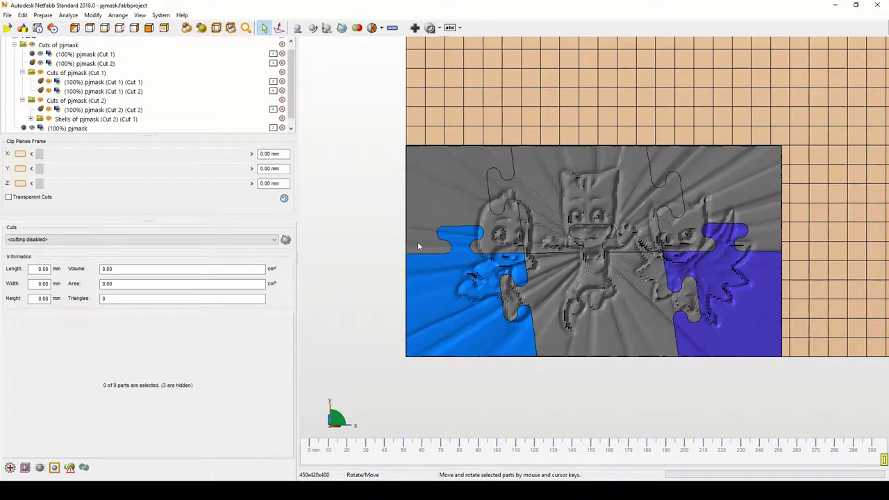
- Split the shells of pjmask (Cut 2) (Cut 2) into separate parts and remove the old part
left_click(105, 91)
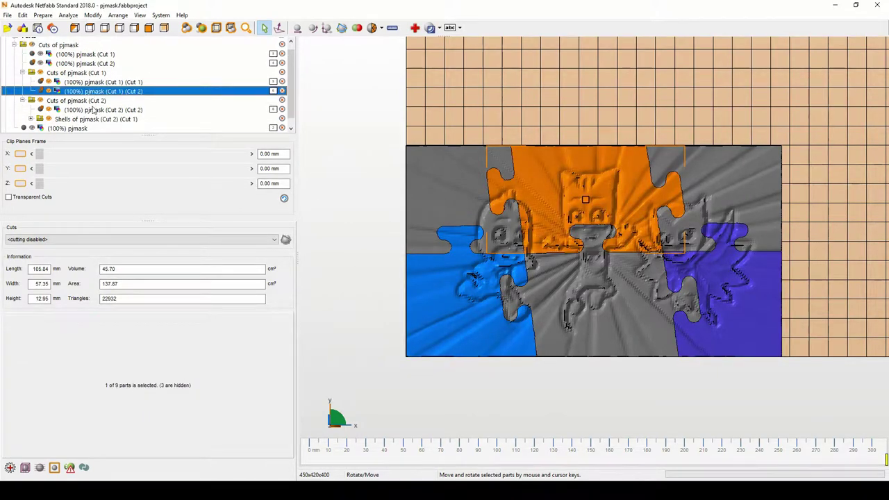
left_click(93, 111)
right_click(93, 111)
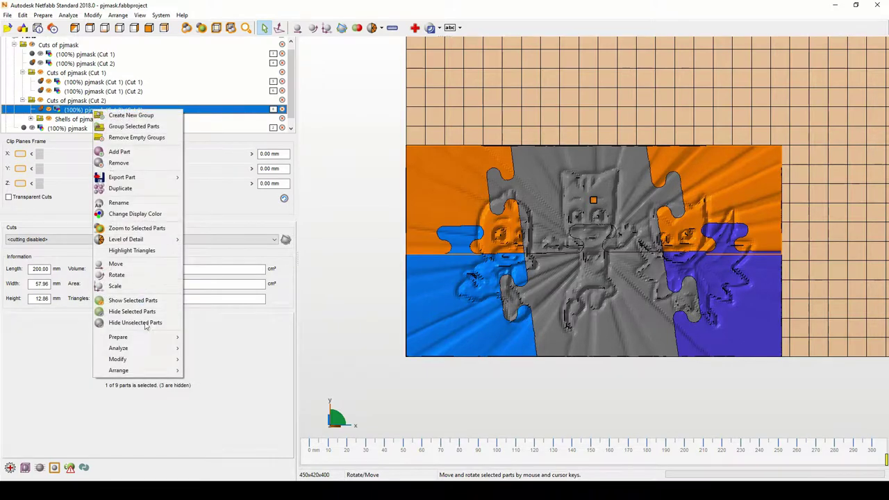
mouse_move(150, 359)
left_click(209, 381)
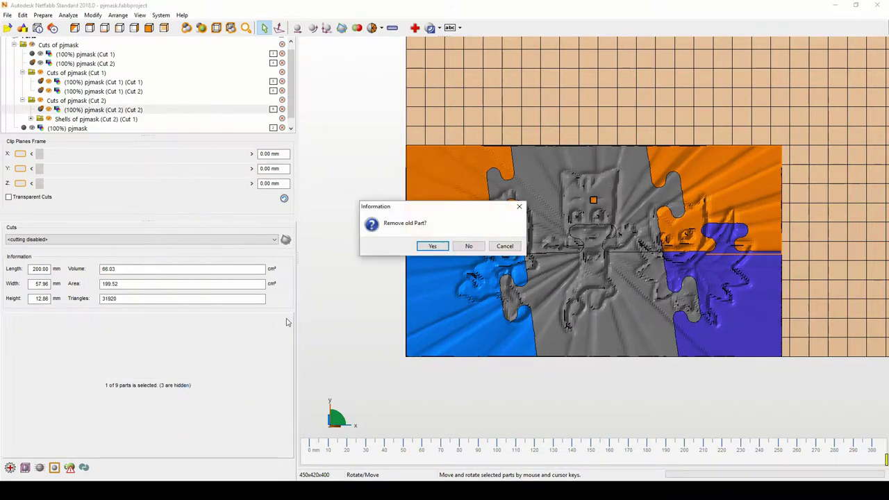
left_click(434, 247)
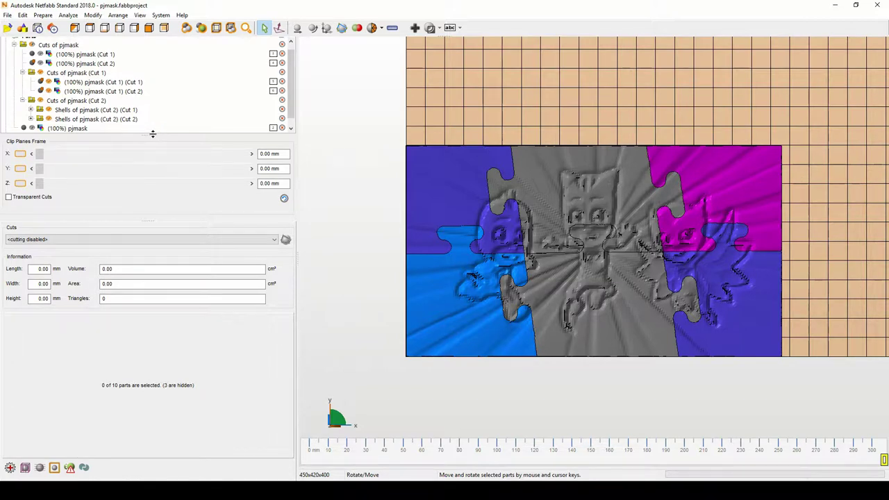
- Enlarge the parts tree and expand both groups of shells under the cuts of pjmask (Cut 2)
left_click_drag(153, 133, 153, 138)
left_click_drag(148, 221, 148, 241)
left_click_drag(144, 141, 145, 160)
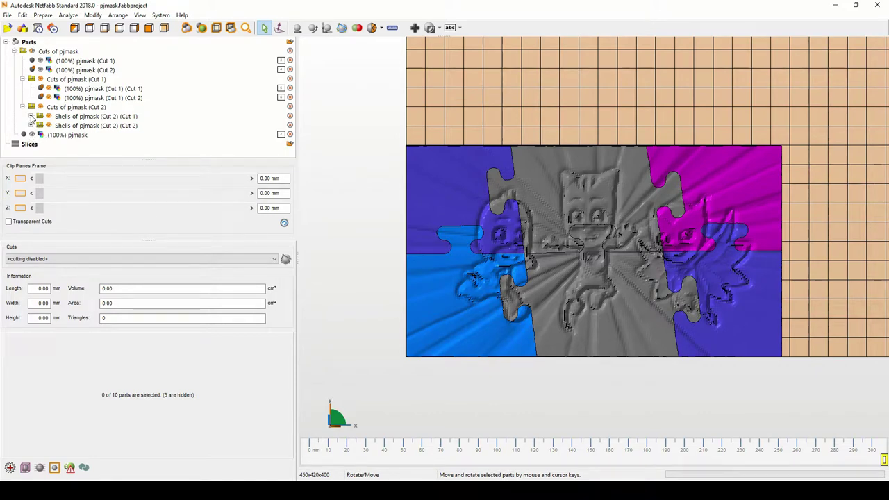
left_click(30, 116)
left_click(30, 152)
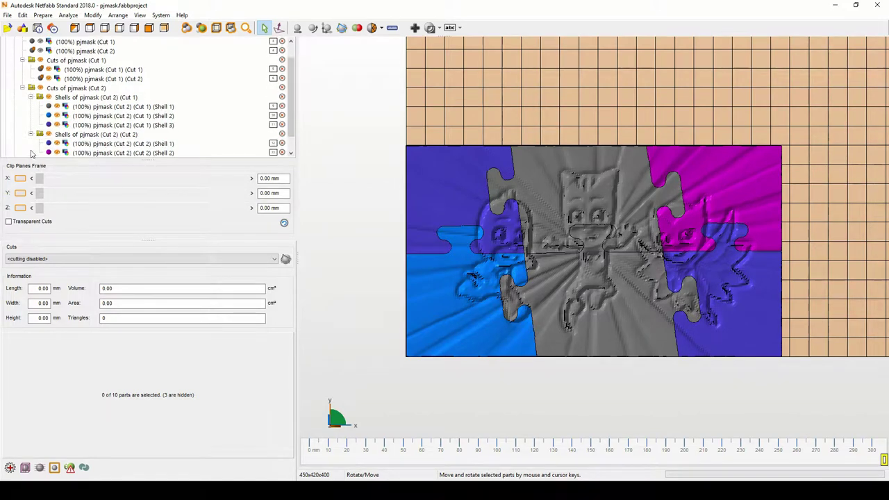
- Hide the two middle puzzle pieces, pjmask (Cut 1) (Cut 1) and pjmask (Cut 1) (Cut 2)
left_click(86, 70)
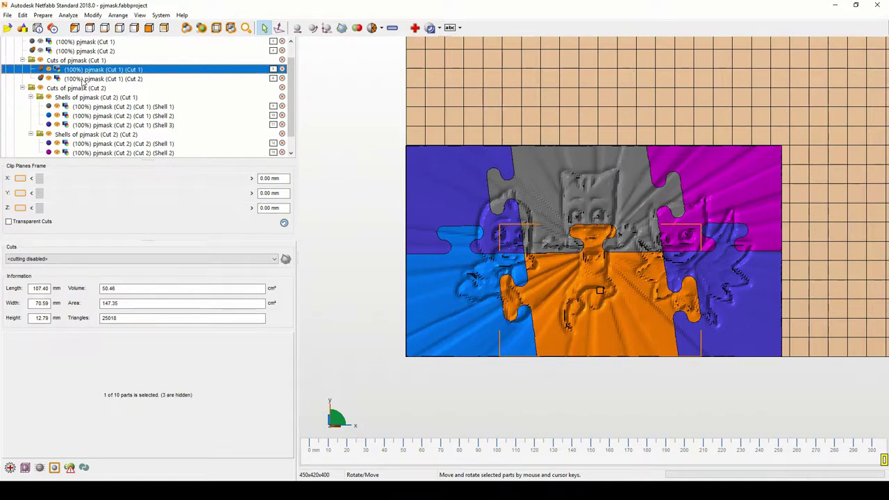
left_click(82, 79)
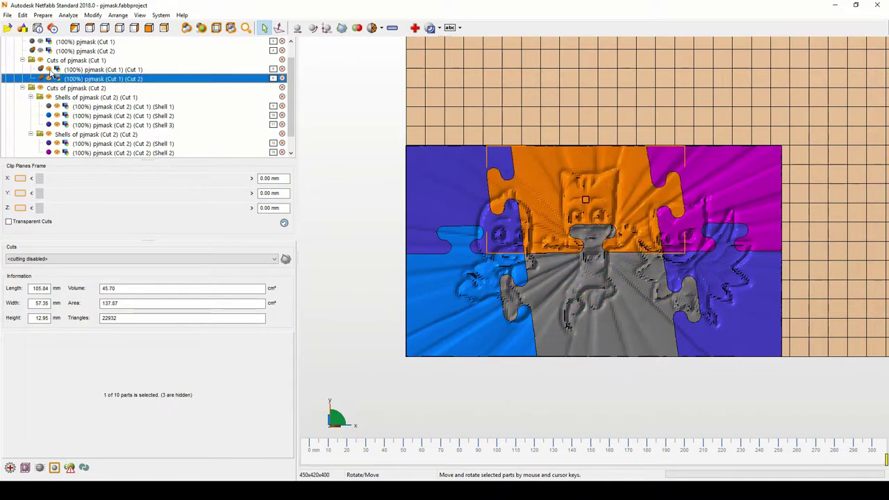
left_click(48, 70)
left_click(50, 79)
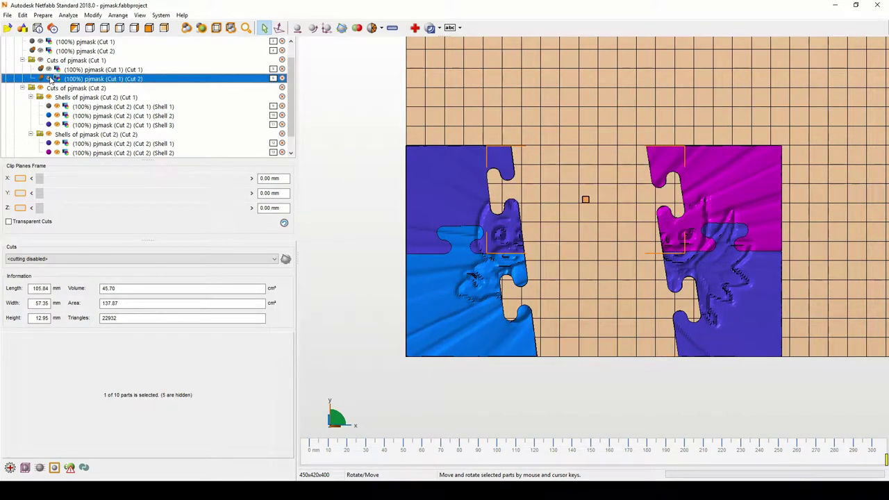
- Hide Shell 1 of pjmask (Cut 2) (Cut 1) and inspect the four corner puzzle pieces one by one
left_click(85, 108)
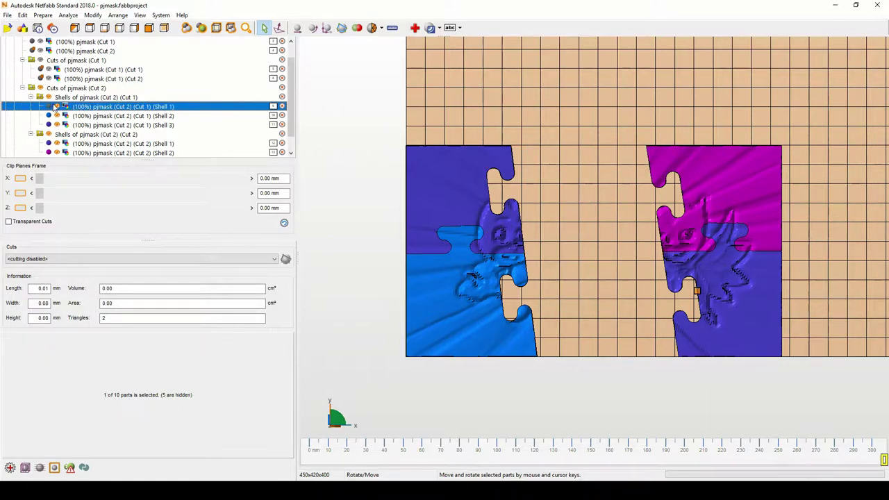
left_click(82, 116)
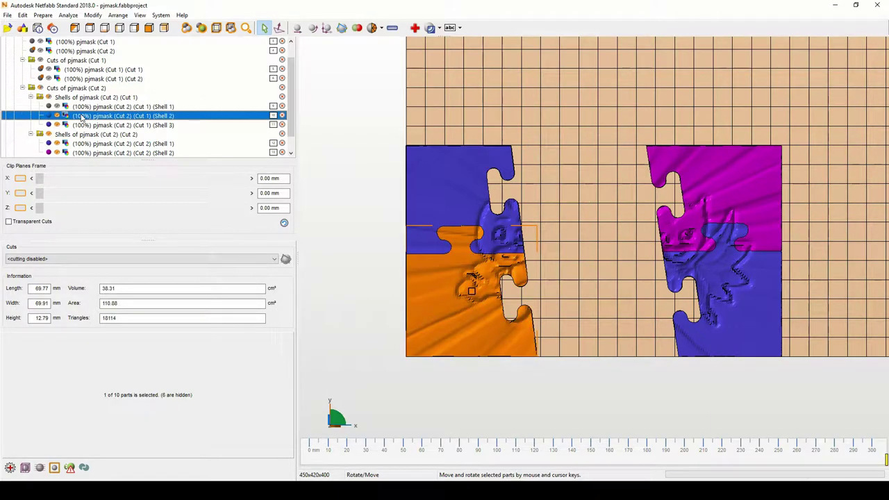
left_click(82, 126)
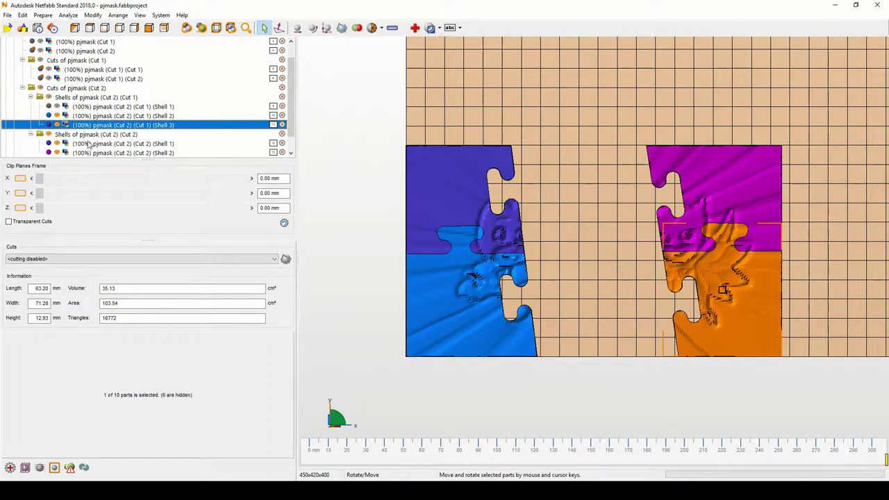
scroll(191, 136, "down", 1)
left_click(108, 126)
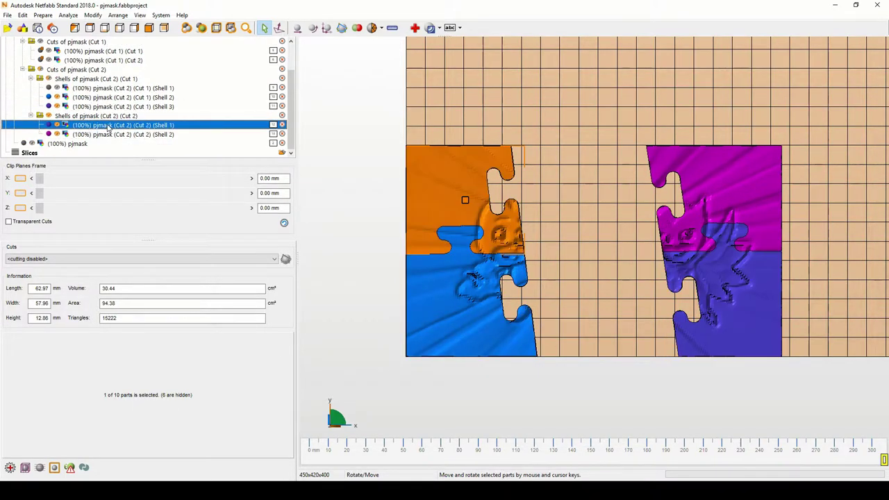
left_click(109, 136)
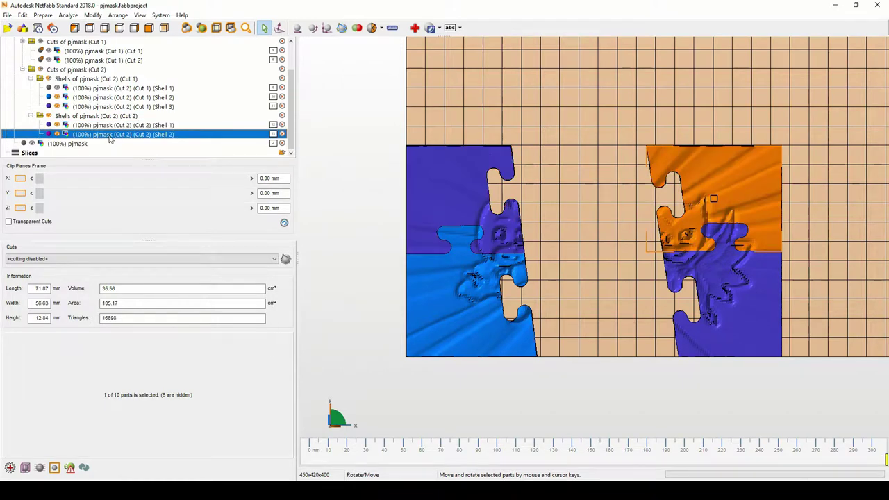
left_click(111, 108)
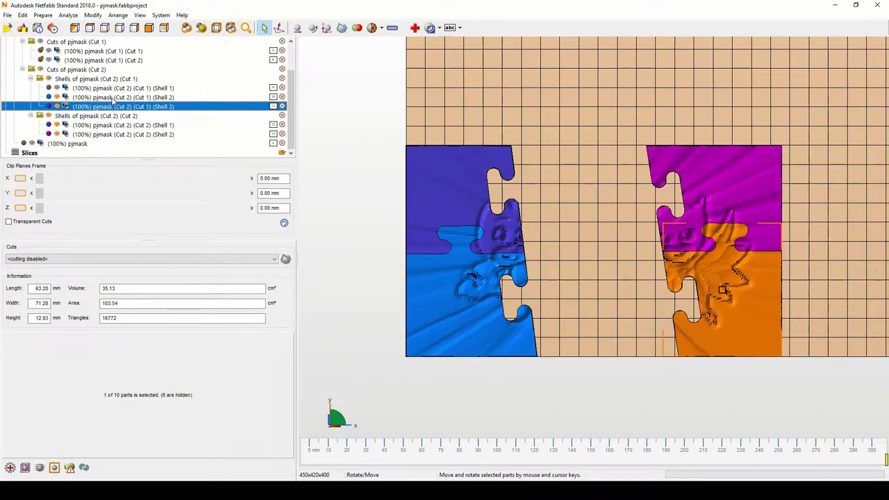
- Show the two hidden middle puzzle pieces, pjmask (Cut 1) (Cut 1) and pjmask (Cut 1) (Cut 2)
left_click(111, 98)
scroll(104, 118, "up", 1)
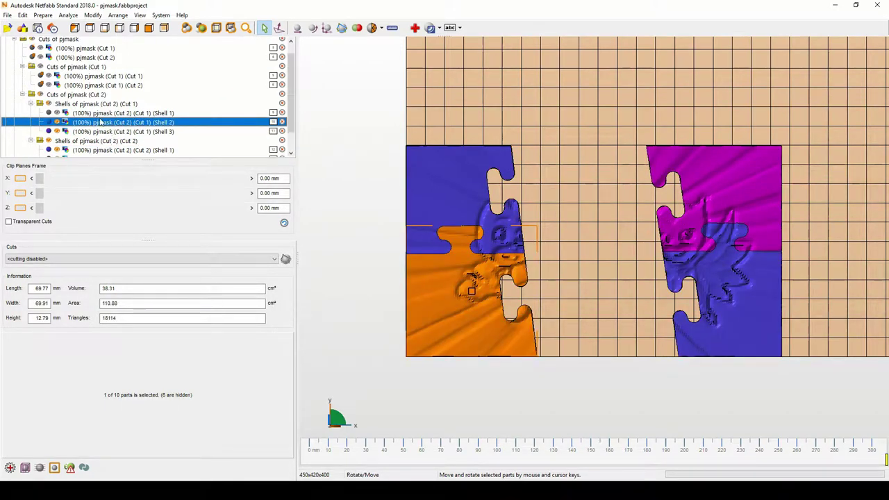
left_click(53, 78)
left_click(49, 76)
left_click(49, 85)
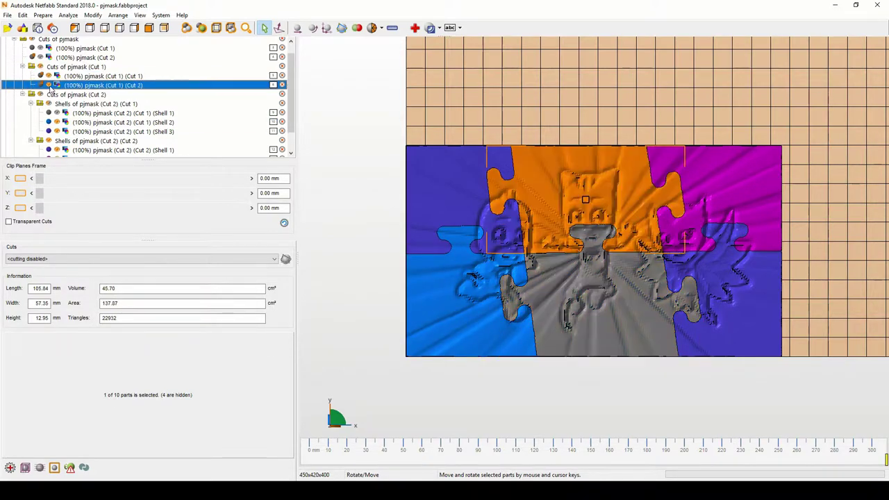
- Select all six visible puzzle pieces together and start exporting them as STL
left_click(119, 76)
left_click(116, 86, "ctrl")
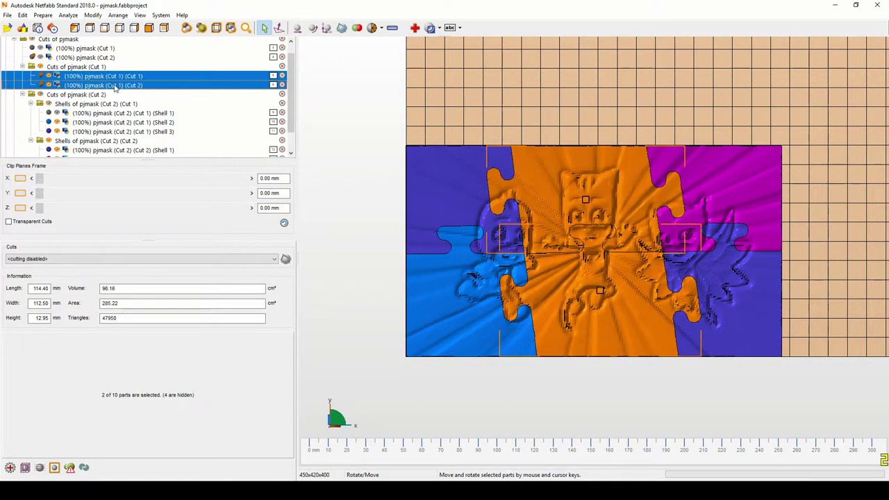
left_click(118, 122, "ctrl")
left_click(116, 131, "ctrl")
scroll(115, 136, "down", 1)
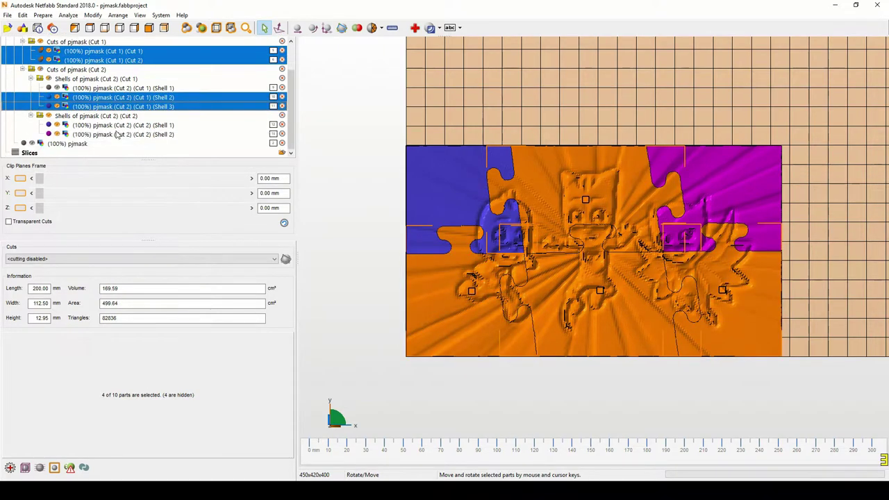
left_click(118, 125, "ctrl")
left_click(120, 134, "ctrl")
right_click(121, 137)
mouse_move(174, 191)
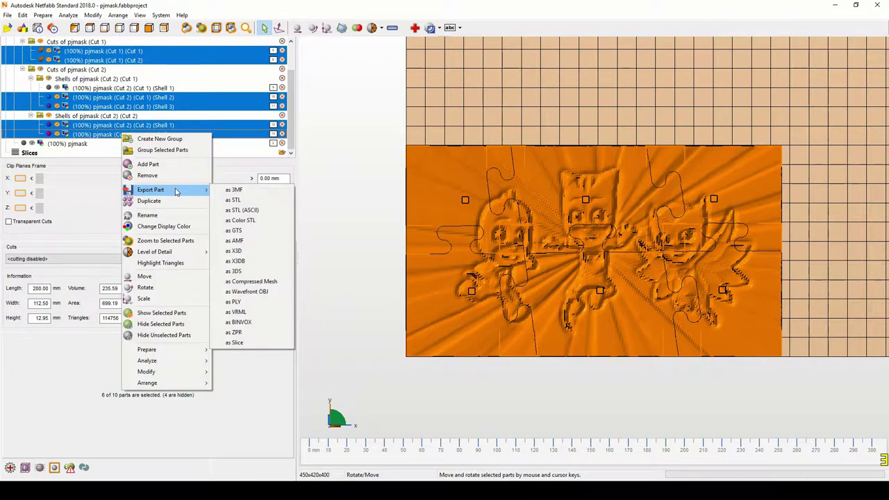
left_click(243, 206)
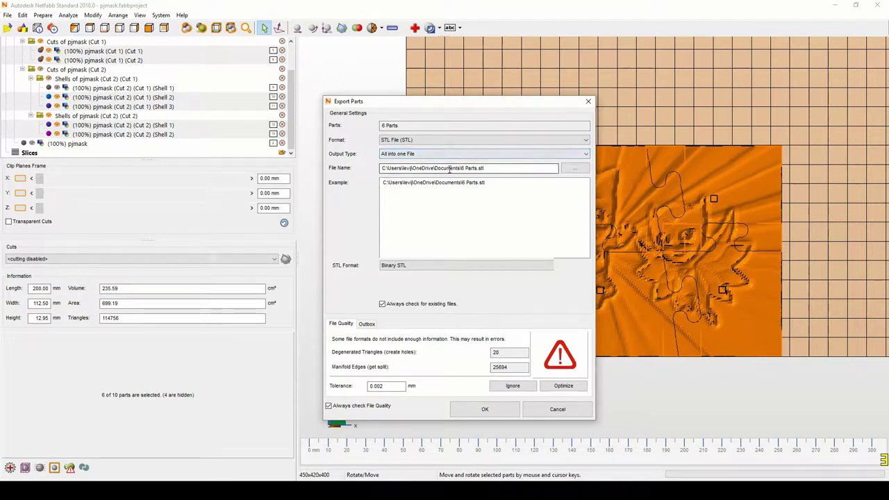
- Set the export output type to Common File Name with Number and name the files pjmask_puzzle in the PJ Mask puzzle folder
left_click(450, 159)
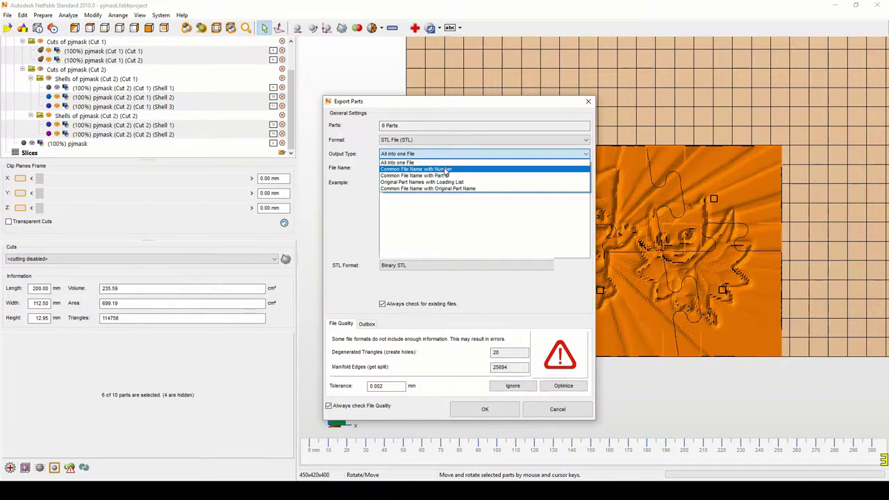
left_click(446, 170)
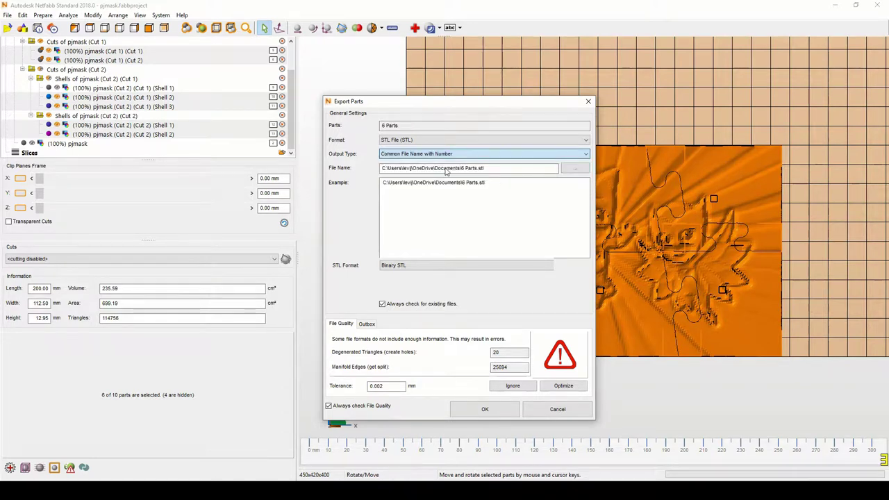
left_click(574, 169)
type("pjmask_puzzle")
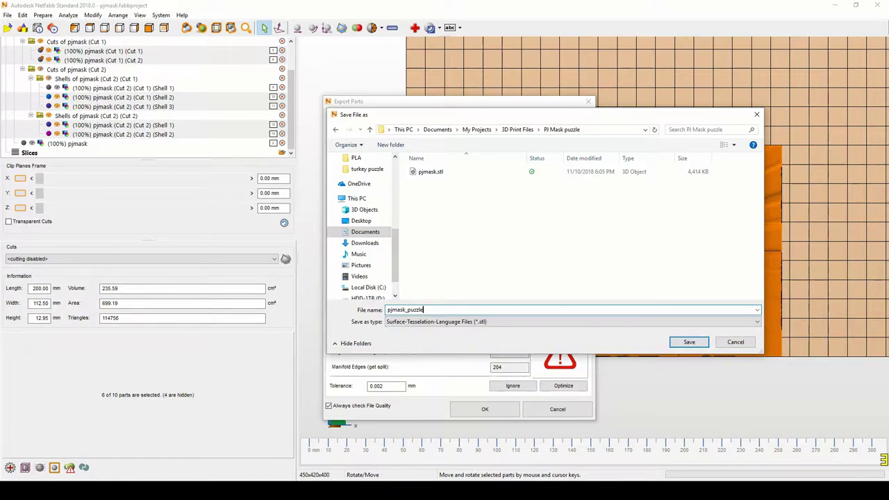
key("Return")
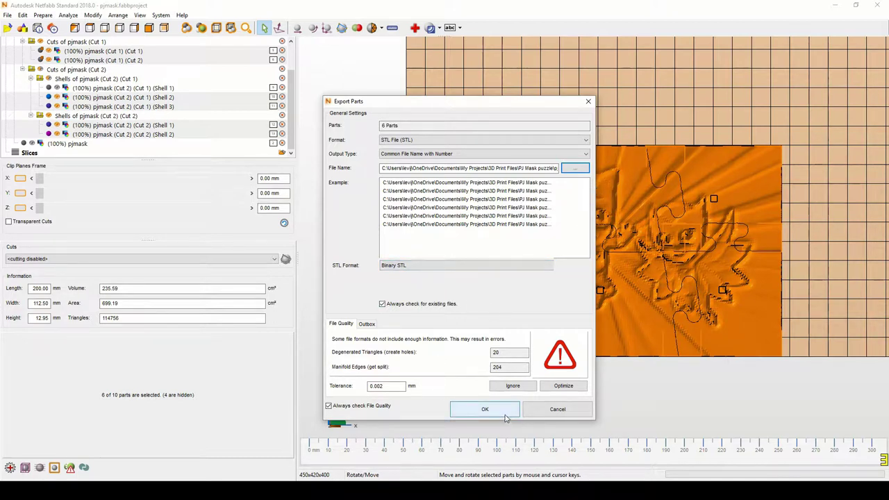
- Optimize the file quality of the six parts, ignore the remaining errors and export the STL files
left_click(563, 387)
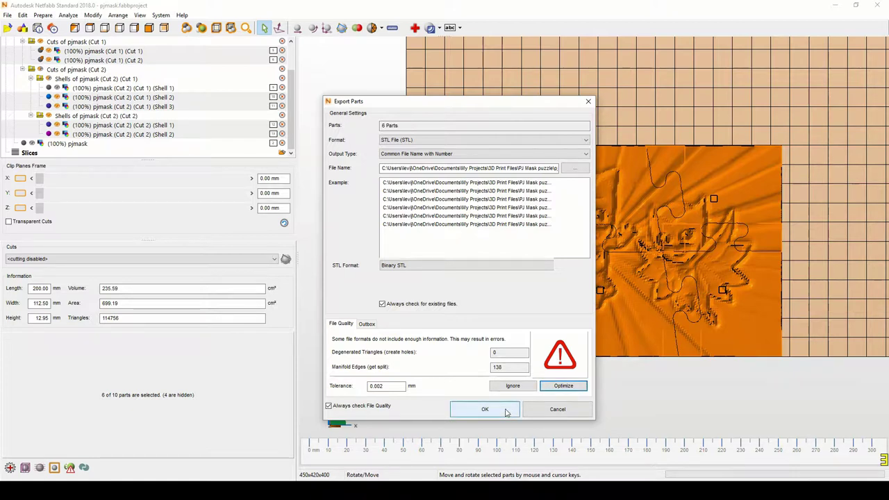
left_click(520, 367)
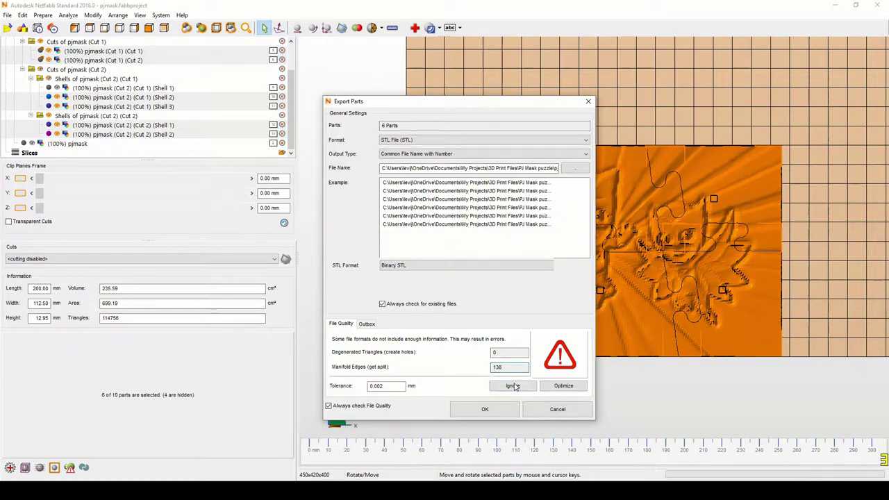
left_click(513, 386)
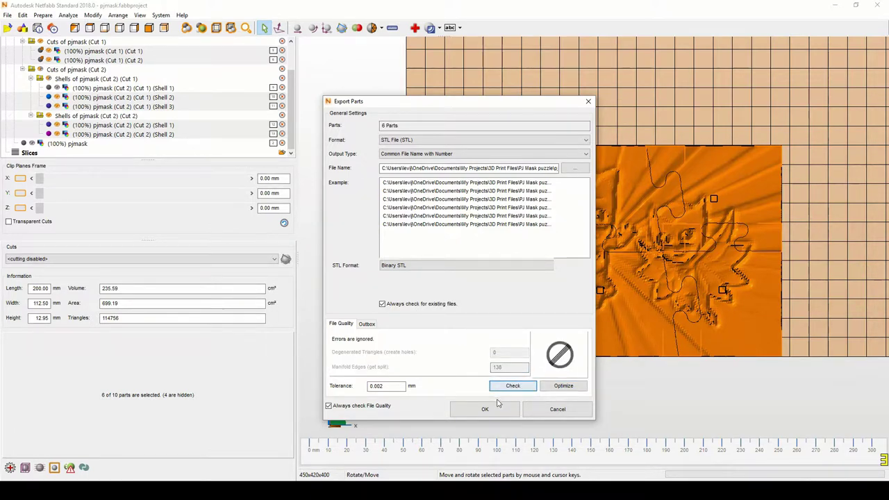
left_click(495, 406)
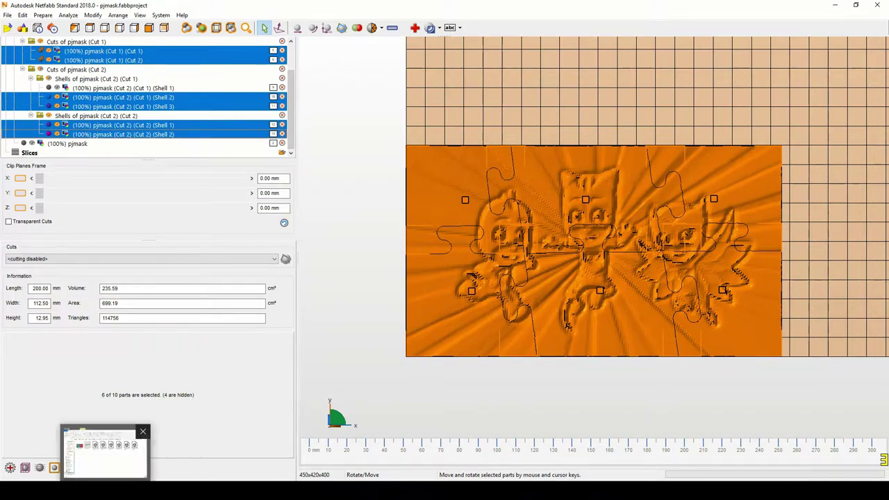
- Switch to Simplify3D, remove the whole pjmask model and import the six pieces pjmask_puzzle_0 to pjmask_puzzle_5
left_click(107, 452)
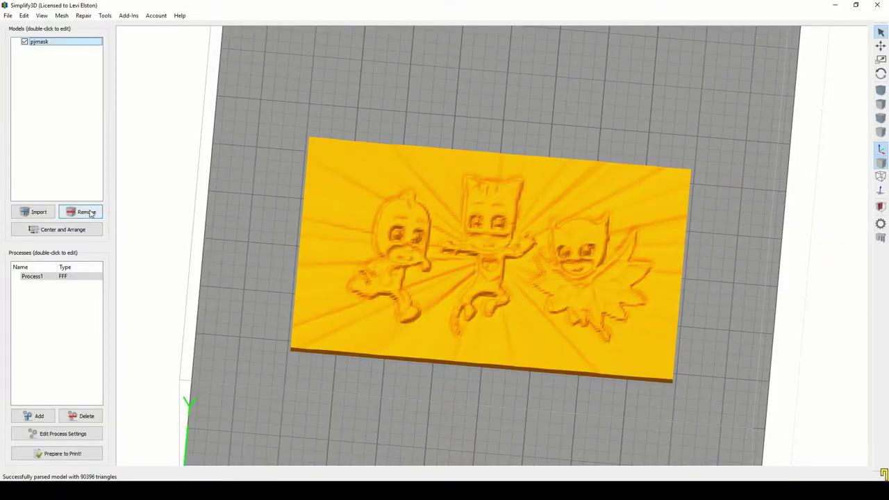
left_click(82, 212)
left_click(35, 212)
left_click_drag(130, 154, 106, 87)
key("Return")
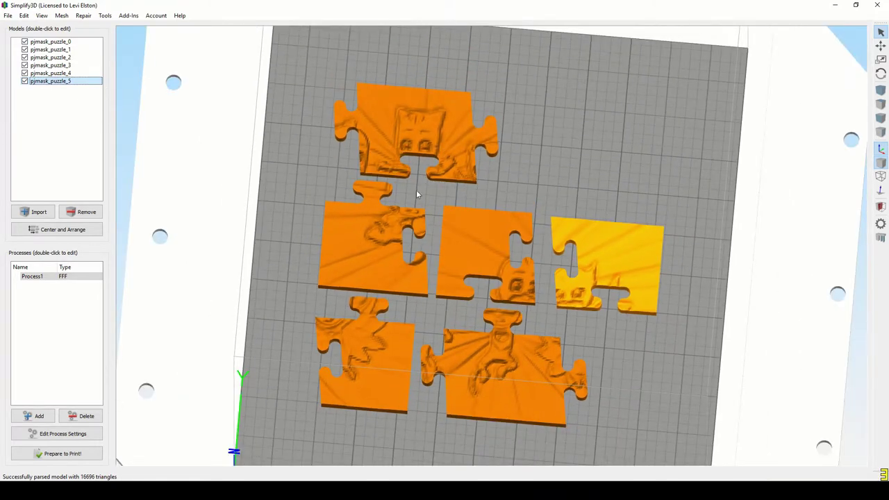
- Move the six pieces on the build plate so they sit fitted together as the complete puzzle picture
left_click_drag(437, 137, 517, 168)
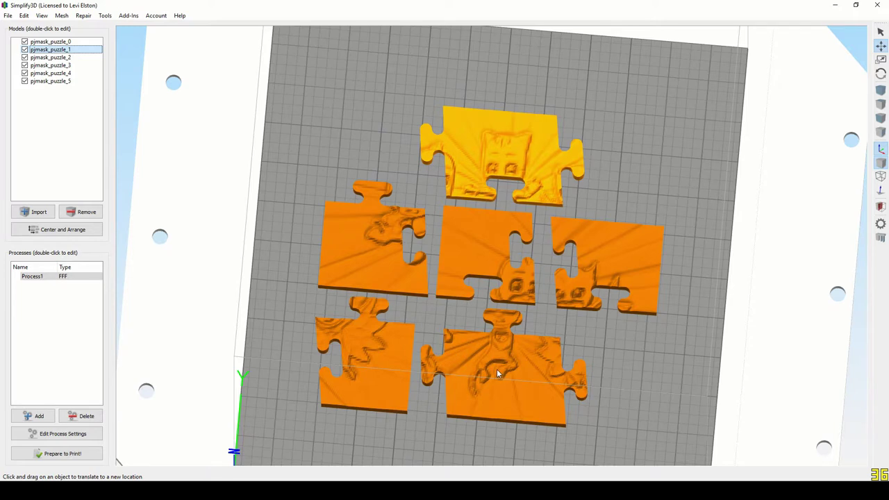
left_click_drag(497, 369, 520, 259)
left_click_drag(628, 257, 647, 154)
left_click_drag(506, 296, 423, 189)
left_click_drag(380, 262, 400, 247)
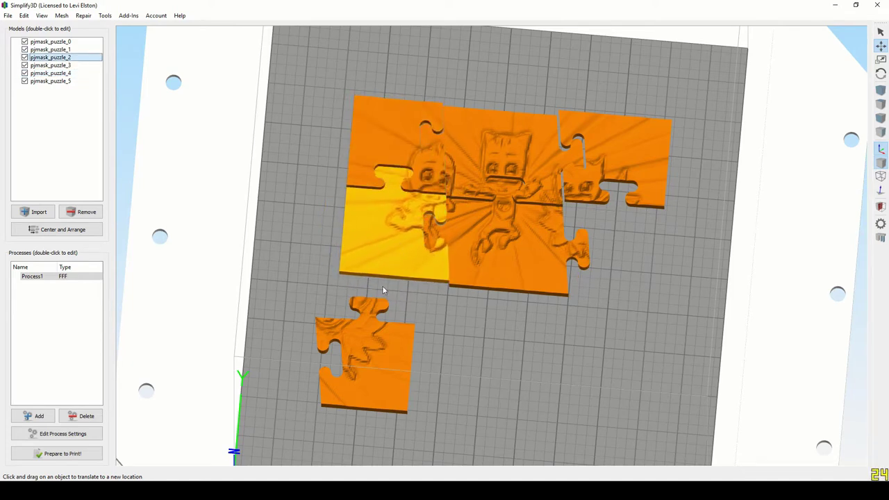
left_click_drag(376, 318, 606, 273)
left_click_drag(468, 347, 477, 367)
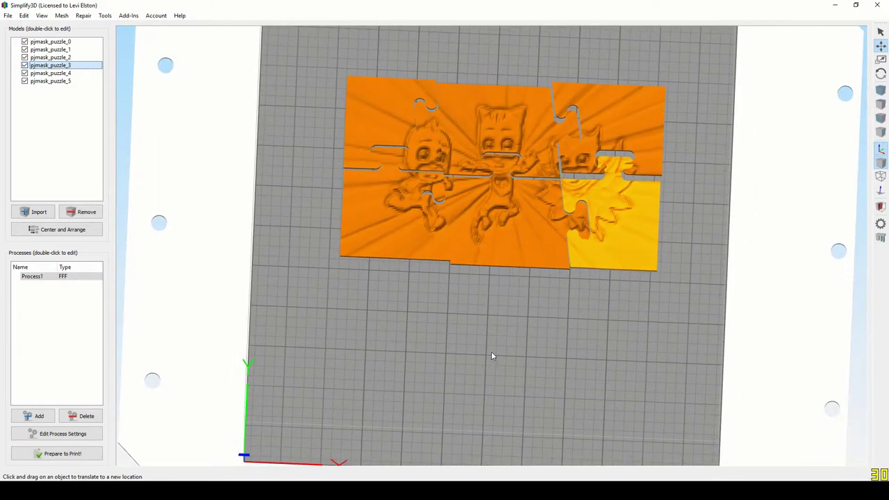
- Separate the puzzle pieces and lay them out compactly in three rows of two with small gaps between them
left_click_drag(388, 231, 362, 297)
left_click_drag(488, 237, 490, 298)
left_click_drag(593, 242, 641, 295)
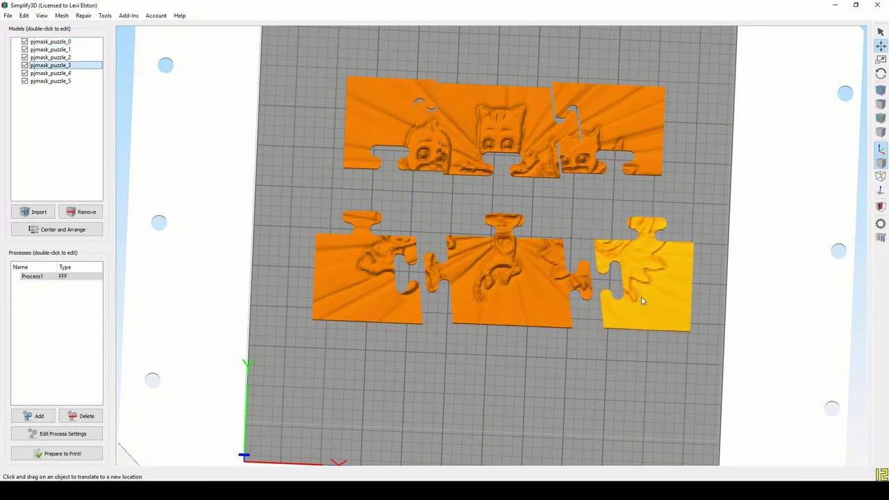
left_click_drag(641, 296, 562, 405)
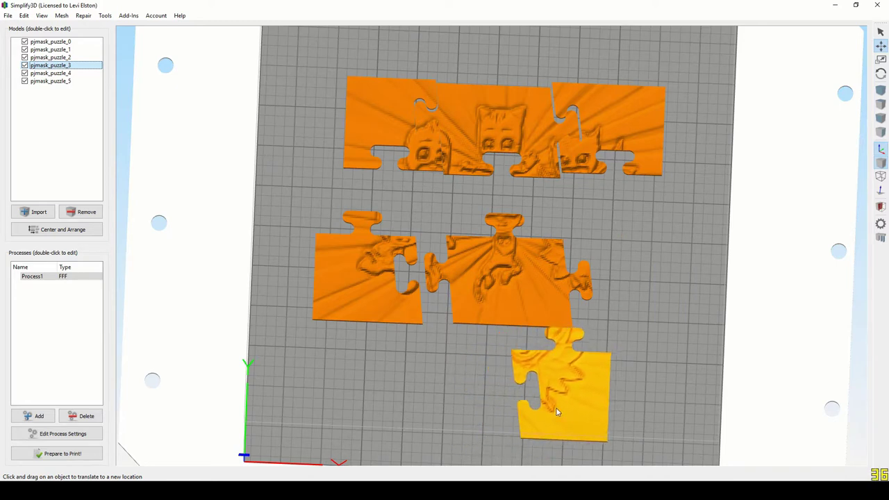
left_click_drag(519, 302, 561, 303)
left_click_drag(405, 302, 484, 421)
left_click_drag(440, 161, 452, 306)
left_click_drag(482, 130, 419, 168)
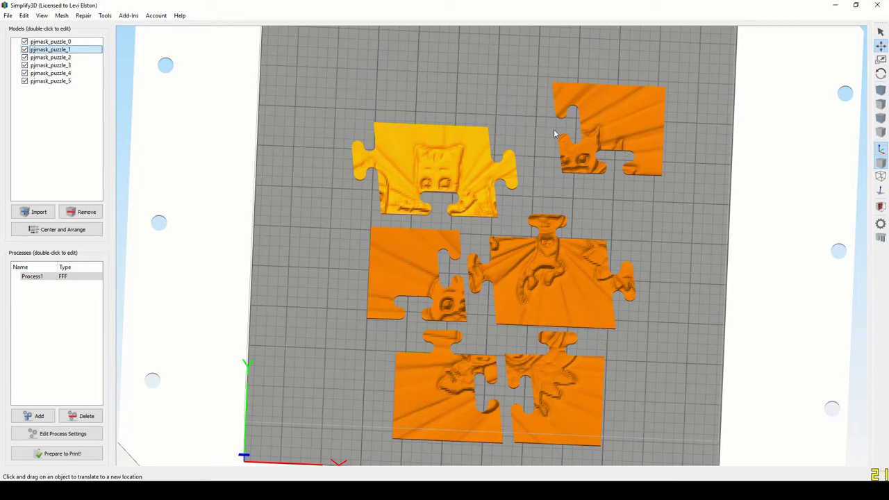
key("ctrl+1")
left_click(569, 150)
left_click_drag(569, 150, 559, 159)
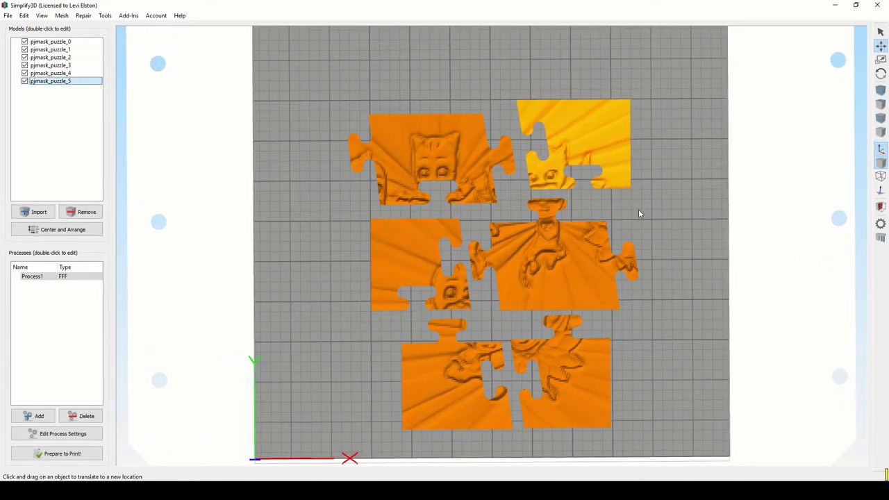
- Select all six pieces and move them together further back, toward the middle of the build plate
right_click_drag(638, 209, 622, 259)
left_click(436, 184, "ctrl")
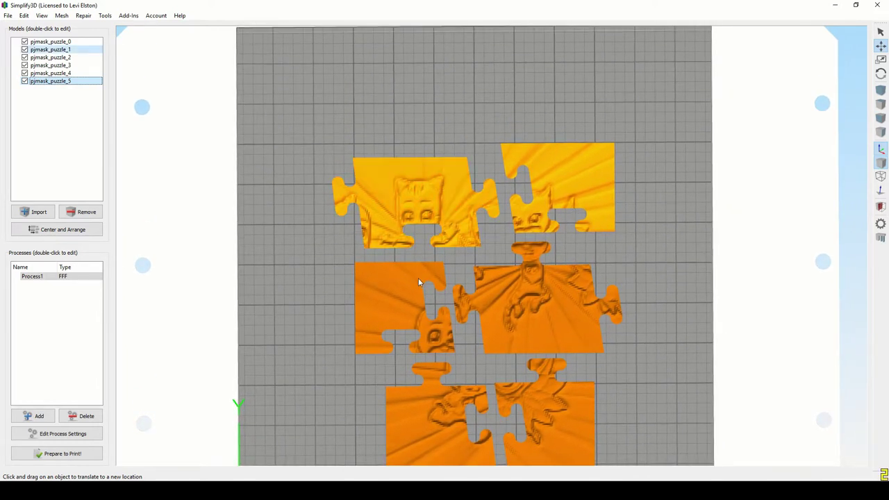
left_click(418, 278, "ctrl")
left_click(528, 305, "ctrl")
left_click(549, 417, "ctrl")
left_click(461, 402, "ctrl")
left_click_drag(425, 302, 420, 229)
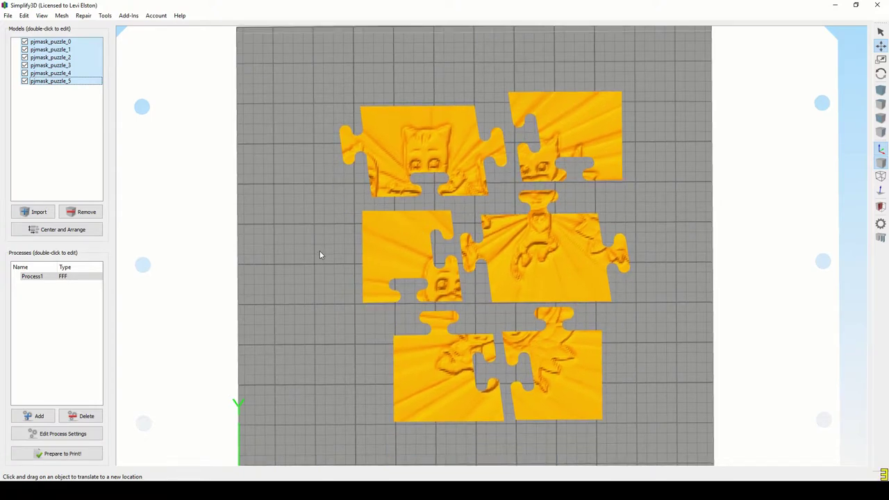
- Check the horizontal size compensation in the settings of Process1
left_click(69, 433)
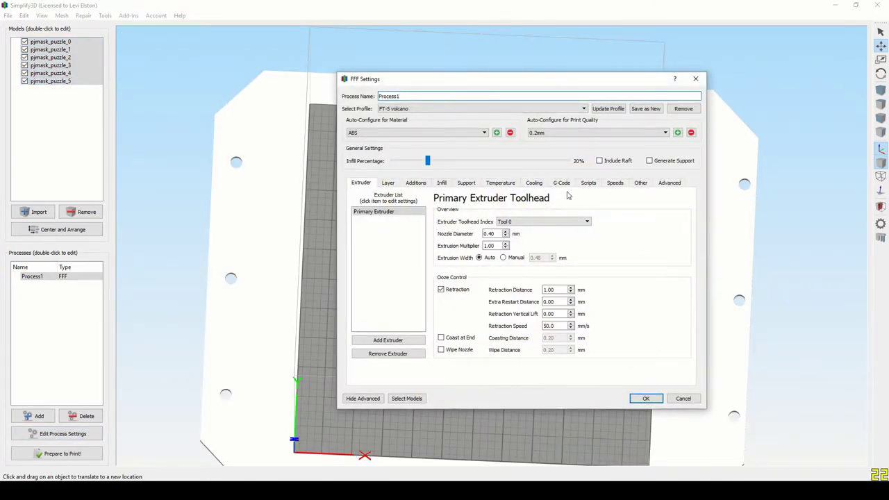
left_click(589, 184)
left_click(641, 185)
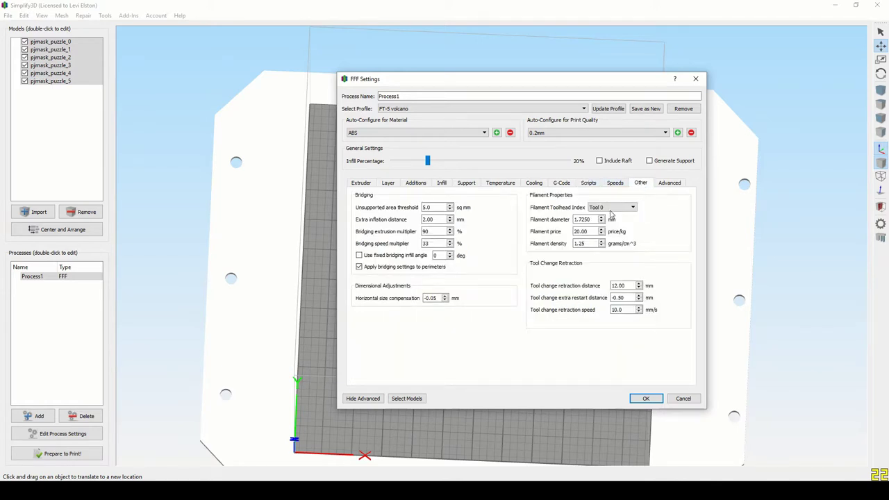
left_click(435, 298)
left_click(645, 399)
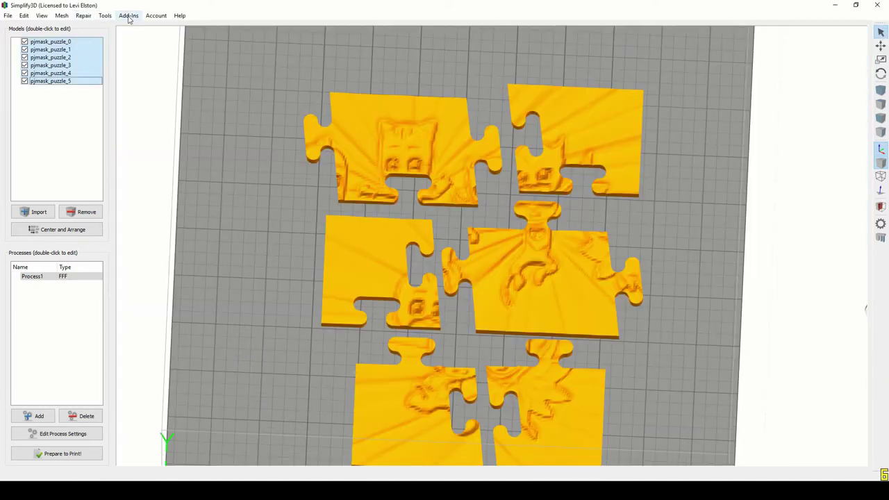
- Split Process1 at a height of 6.00 mm with the Variable Settings Wizard
left_click(105, 15)
left_click(142, 74)
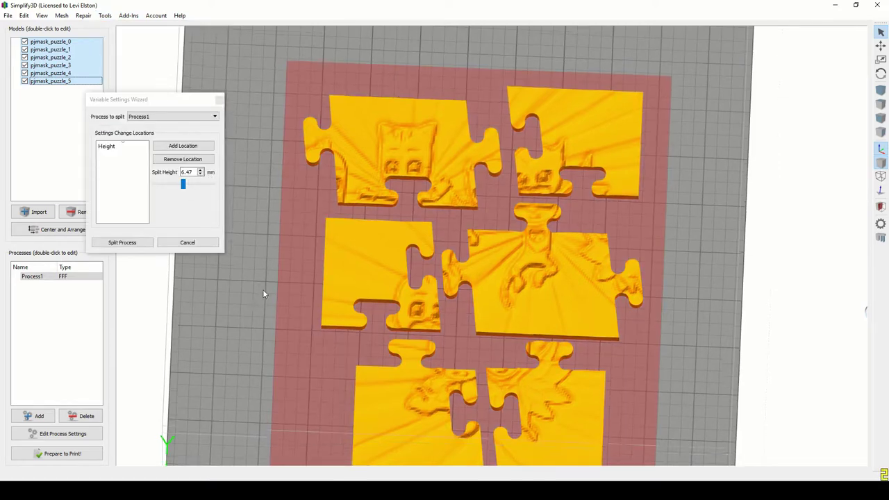
left_click_drag(265, 282, 184, 186)
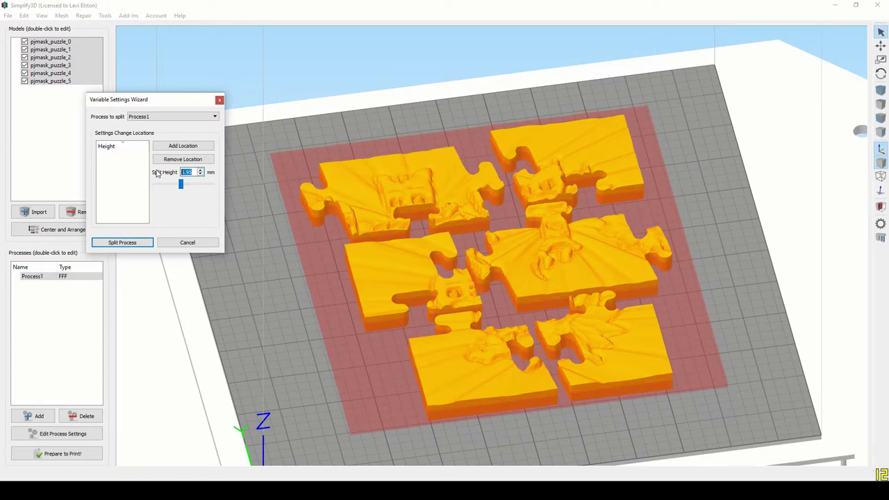
left_click(183, 146)
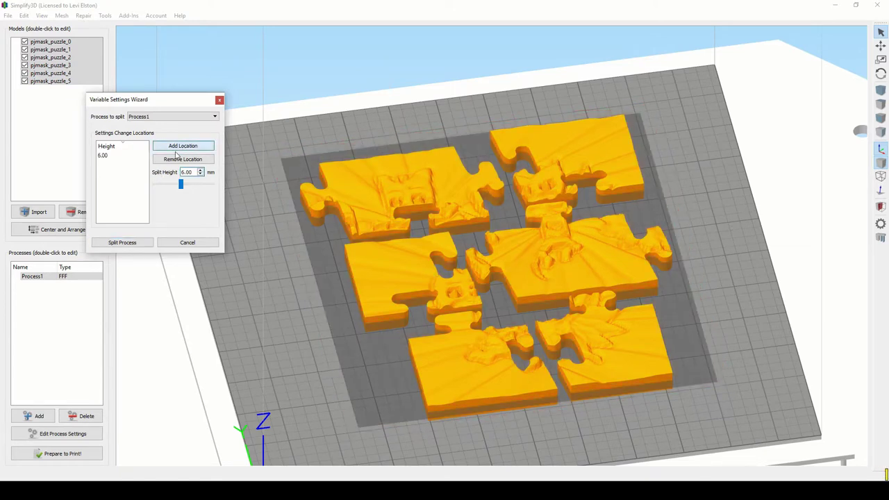
left_click(122, 242)
- Set Process1-1 to 5% infill and 0.3mm print quality, and check its layer settings
left_click_drag(410, 161, 406, 164)
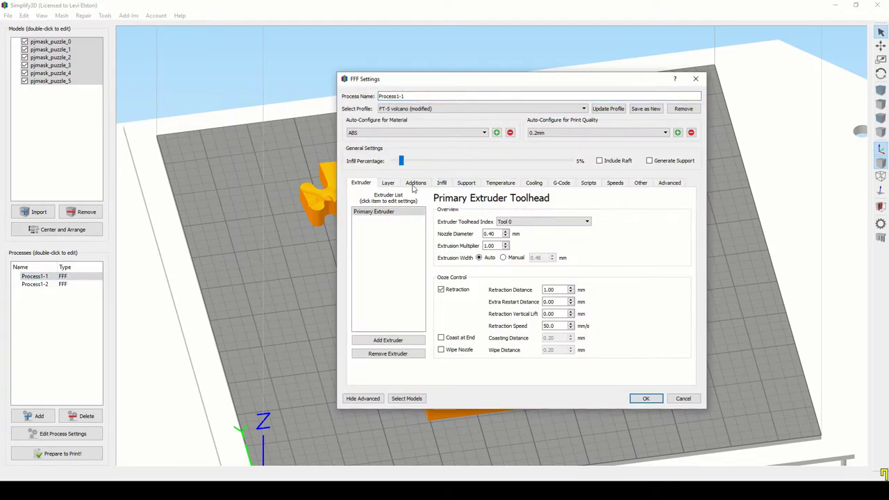
left_click(576, 133)
left_click(550, 153)
left_click(388, 183)
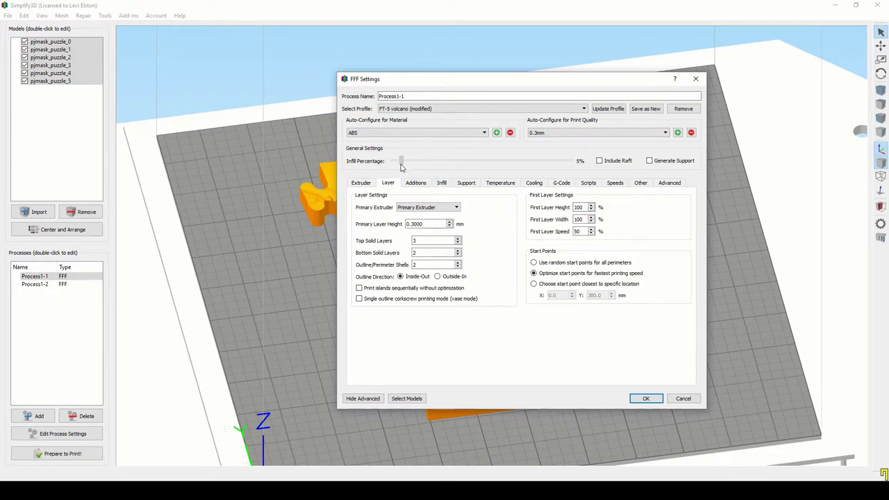
left_click(645, 398)
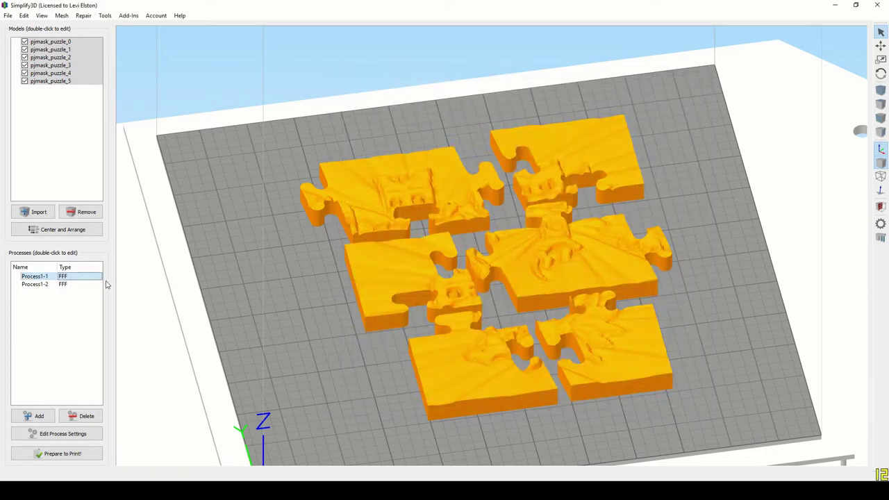
- Lower the infill percentage of Process1-2, keeping the 0.2mm print quality, and check its layer settings
double_click(83, 284)
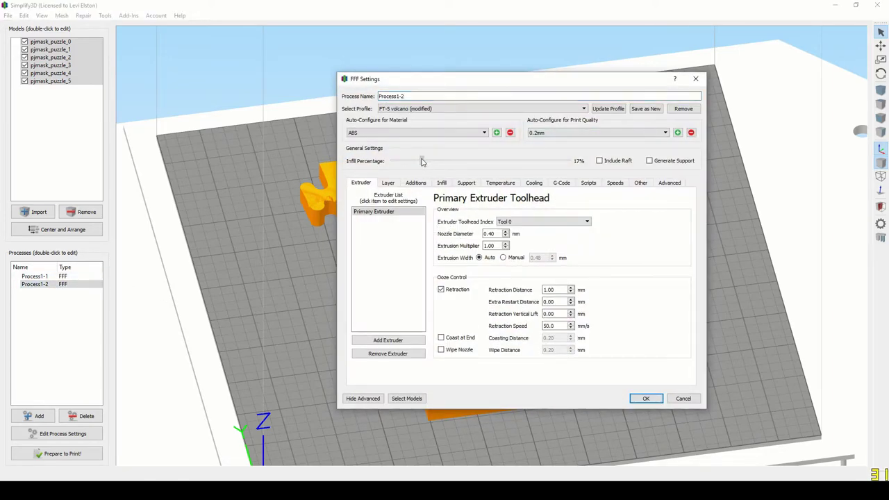
left_click(387, 183)
left_click(646, 399)
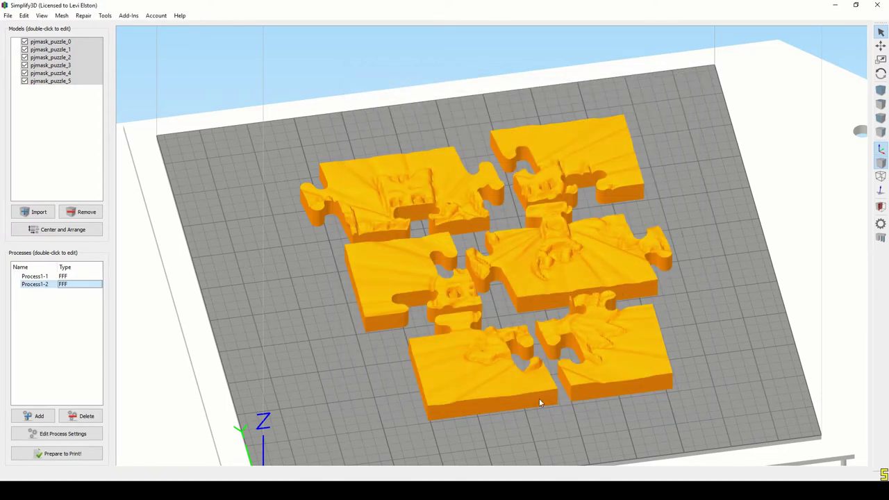
- Slice the six puzzle pieces for printing and examine the toolpath preview through its layers
left_click(62, 453)
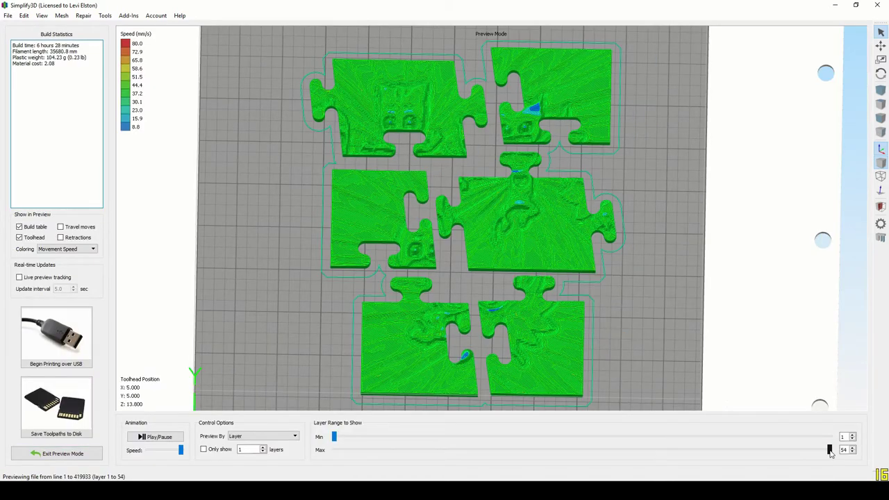
left_click_drag(831, 452, 815, 430)
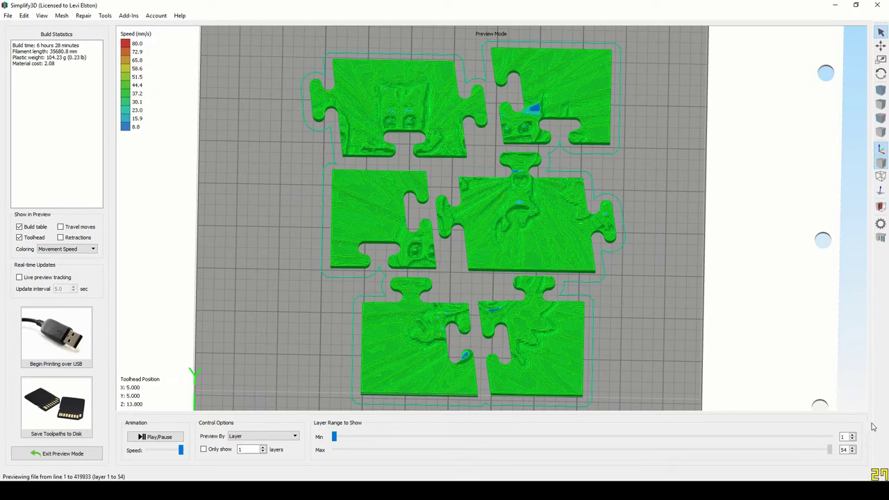